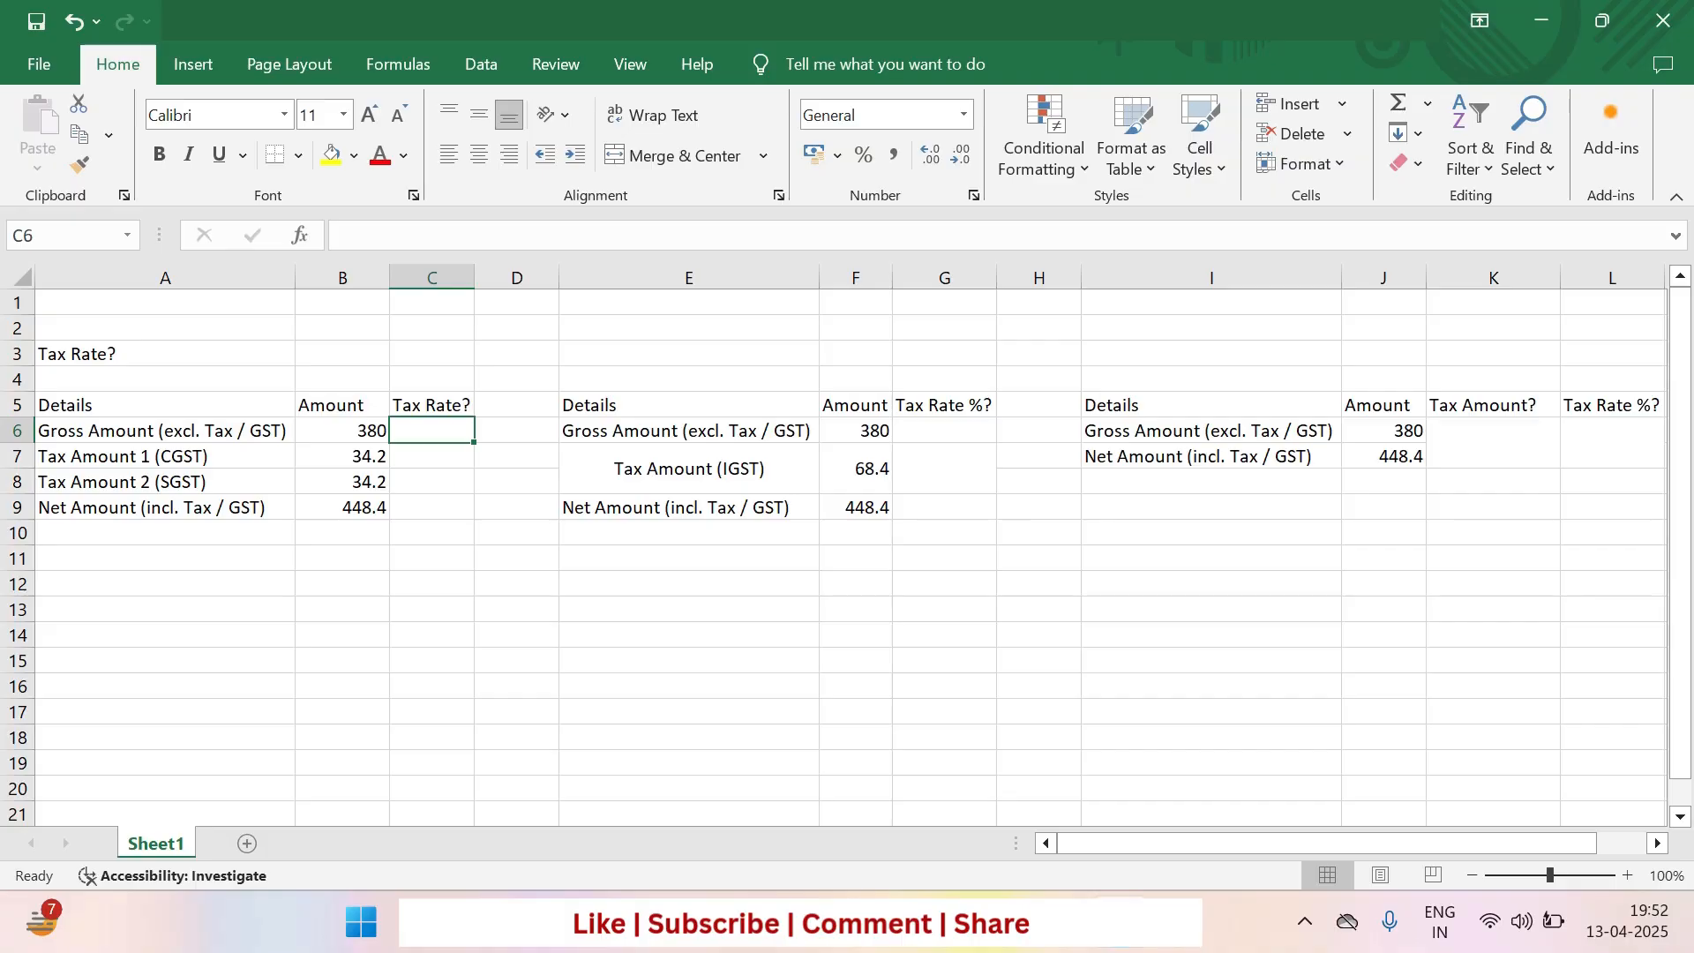
Review the title and the Details, Amount and Tax Rate? headings of the first tax table
key(Left)
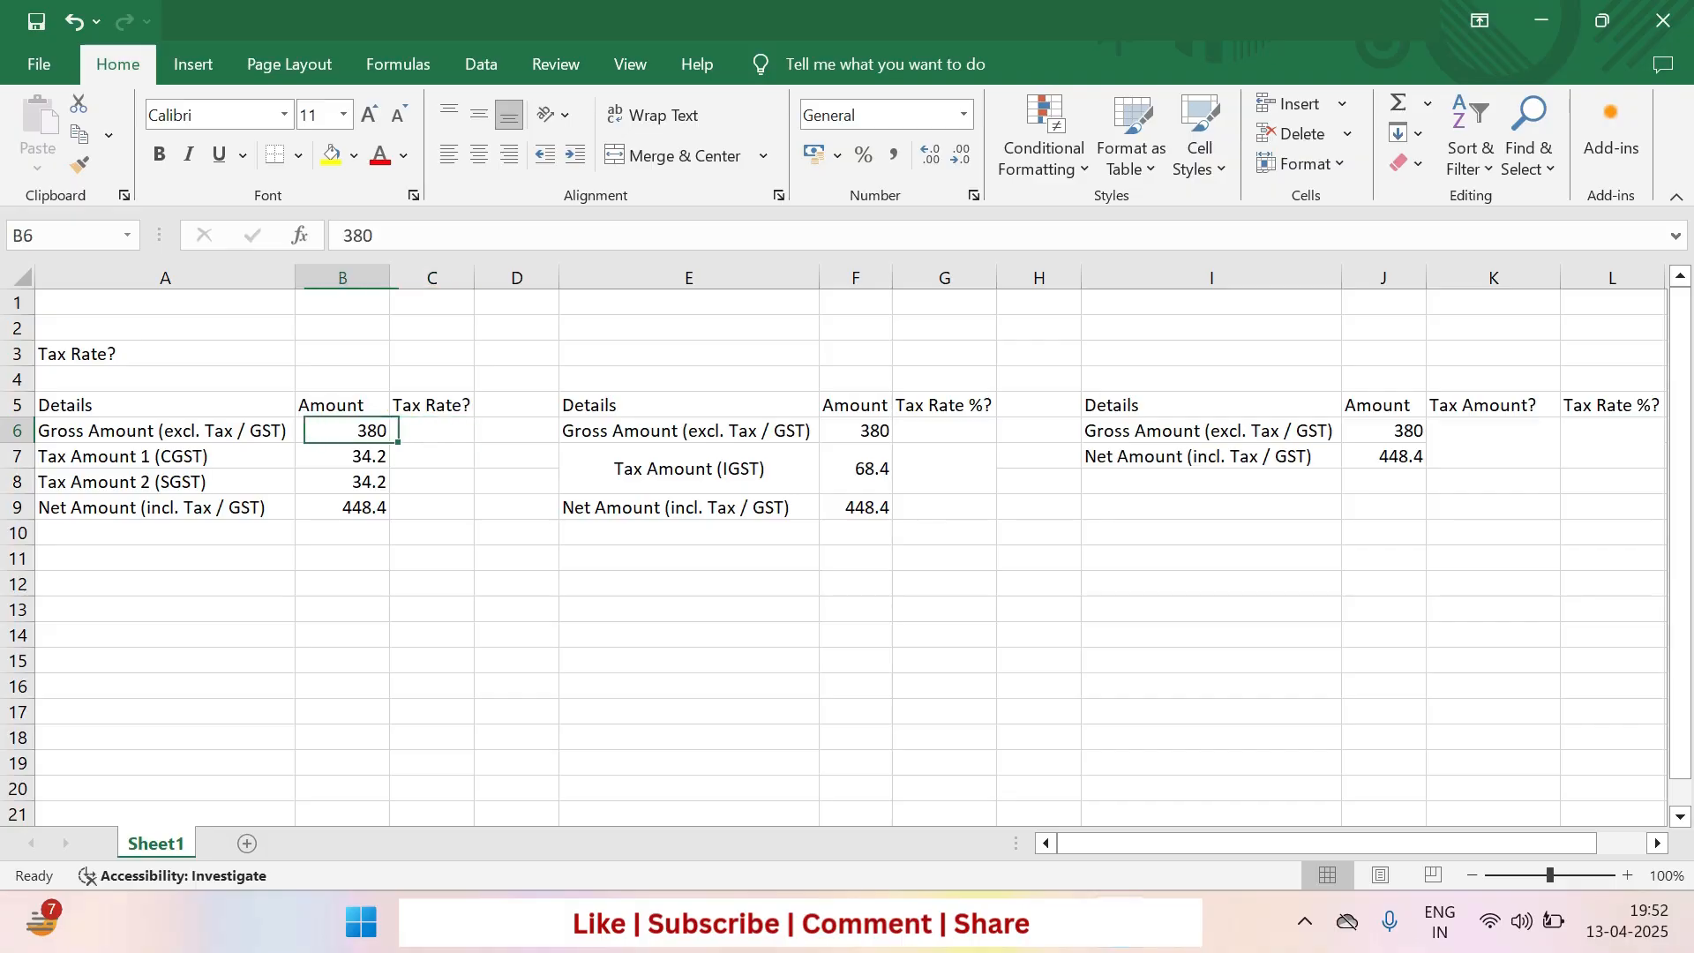
key(Left)
key(Up)
key(Down)
key(Down)
key(Up)
key(Up)
key(Up)
key(Up)
key(Down)
key(Down)
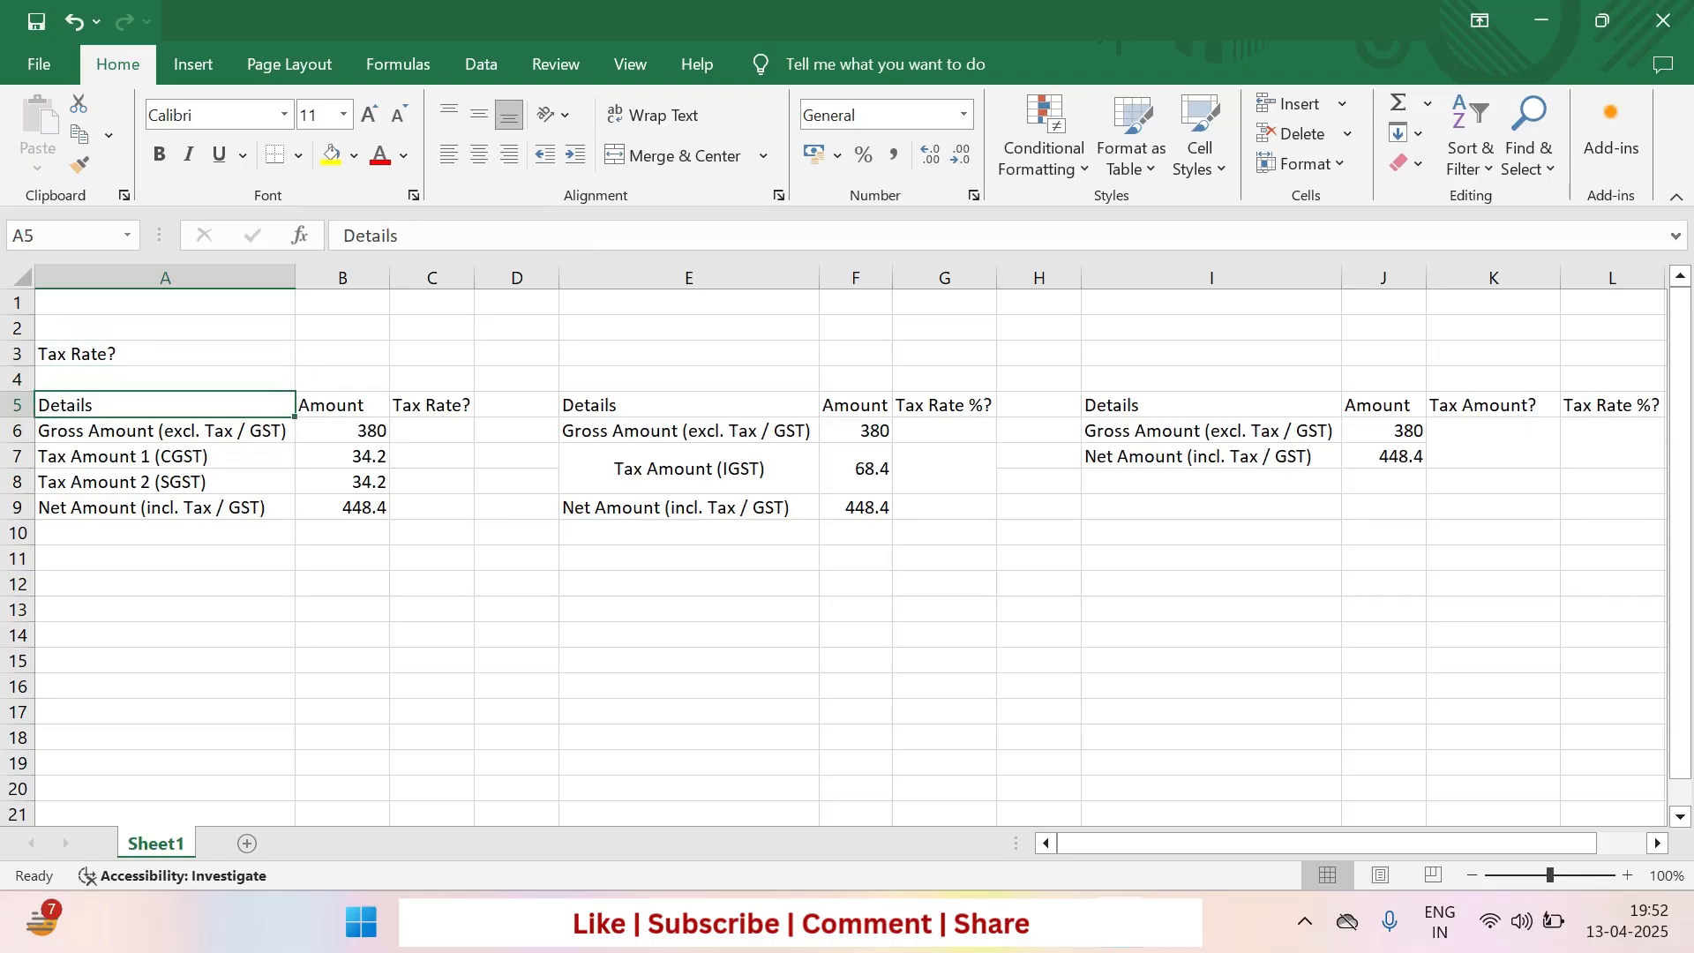
key(Right)
key(Right)
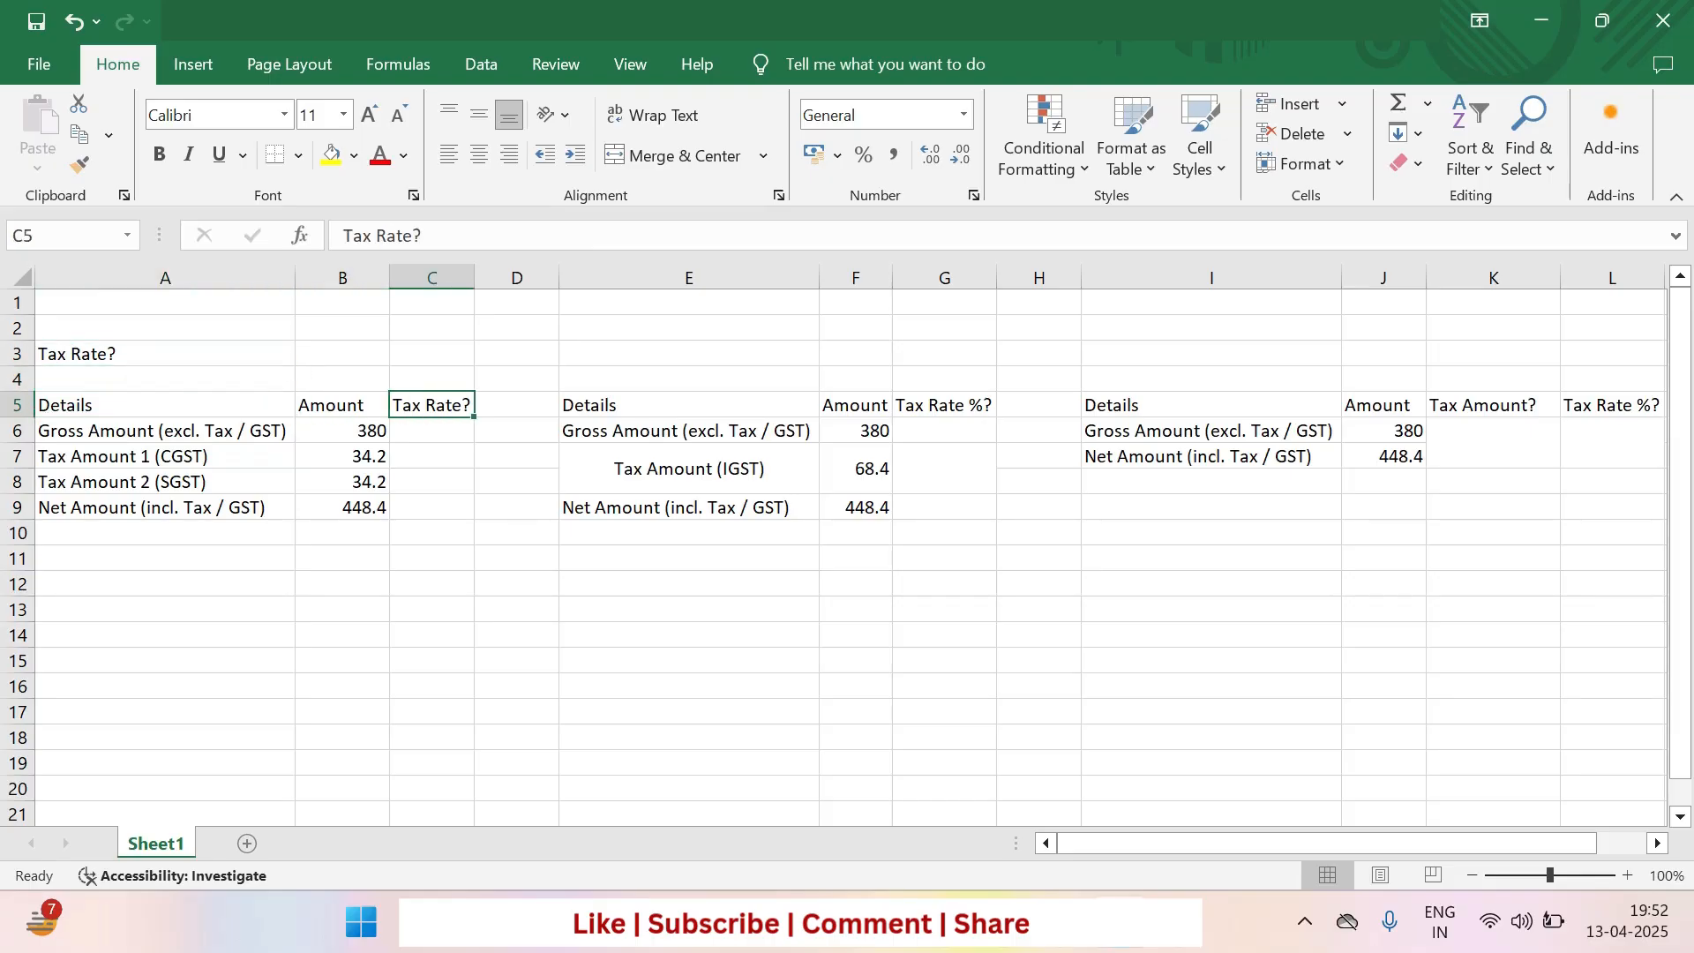
key(Left)
key(Left)
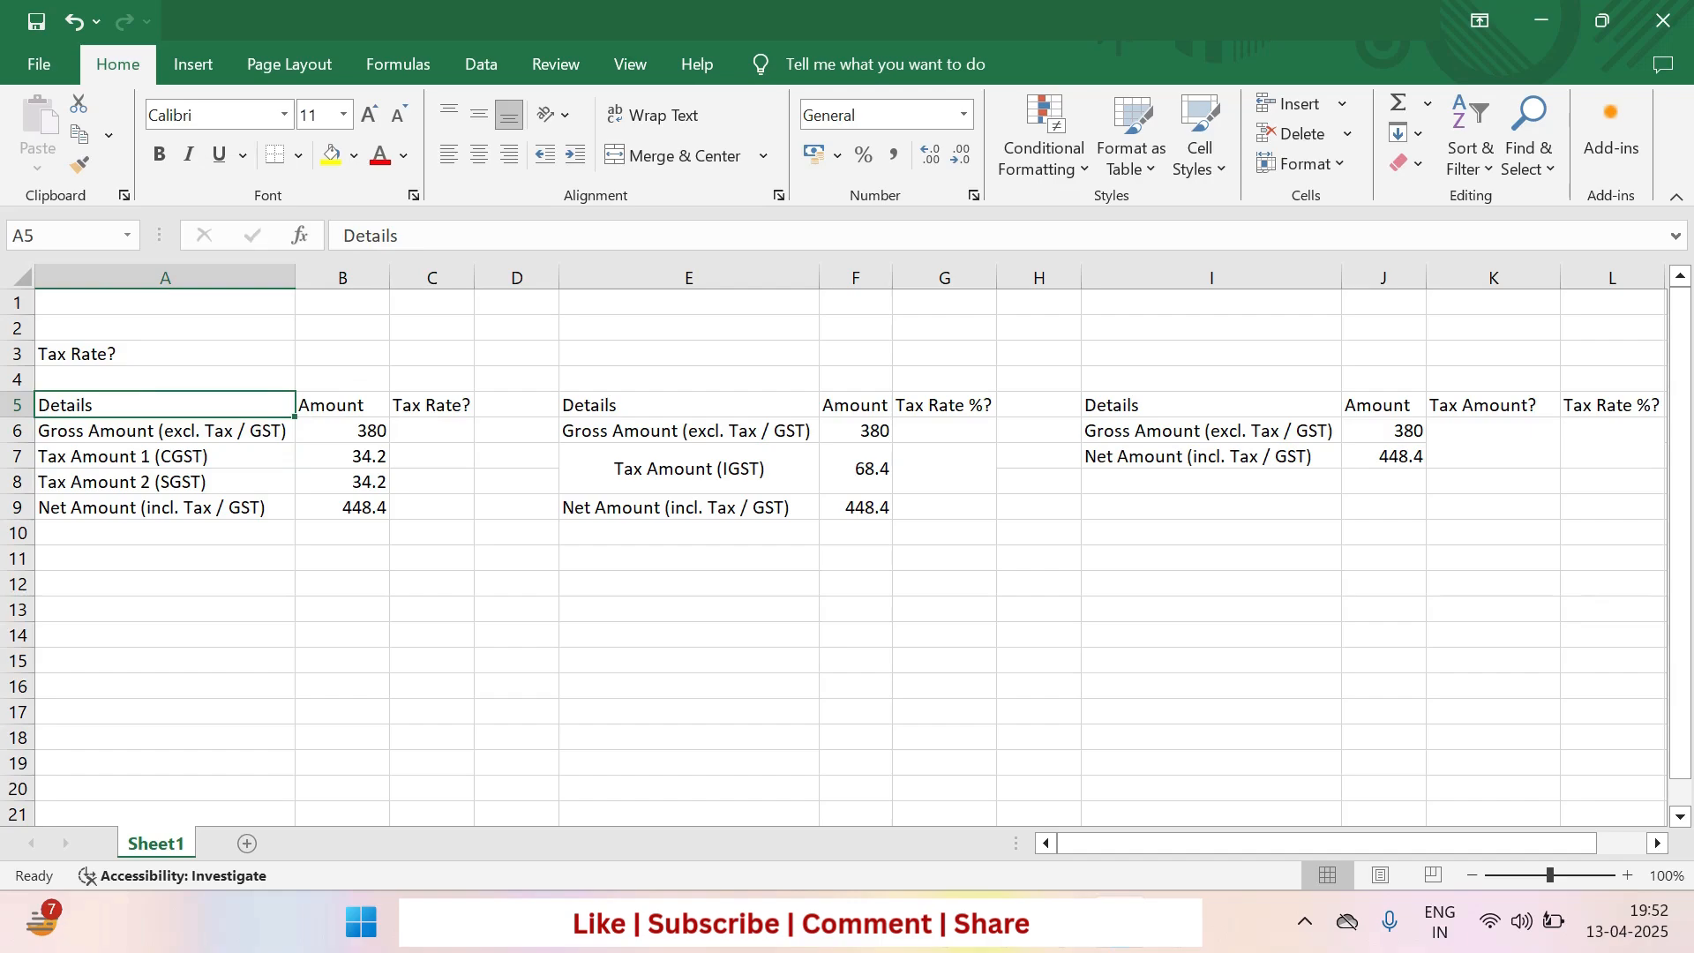
Review the row labels of the first table, from the gross amount through the tax amounts to the net amount
key(Down)
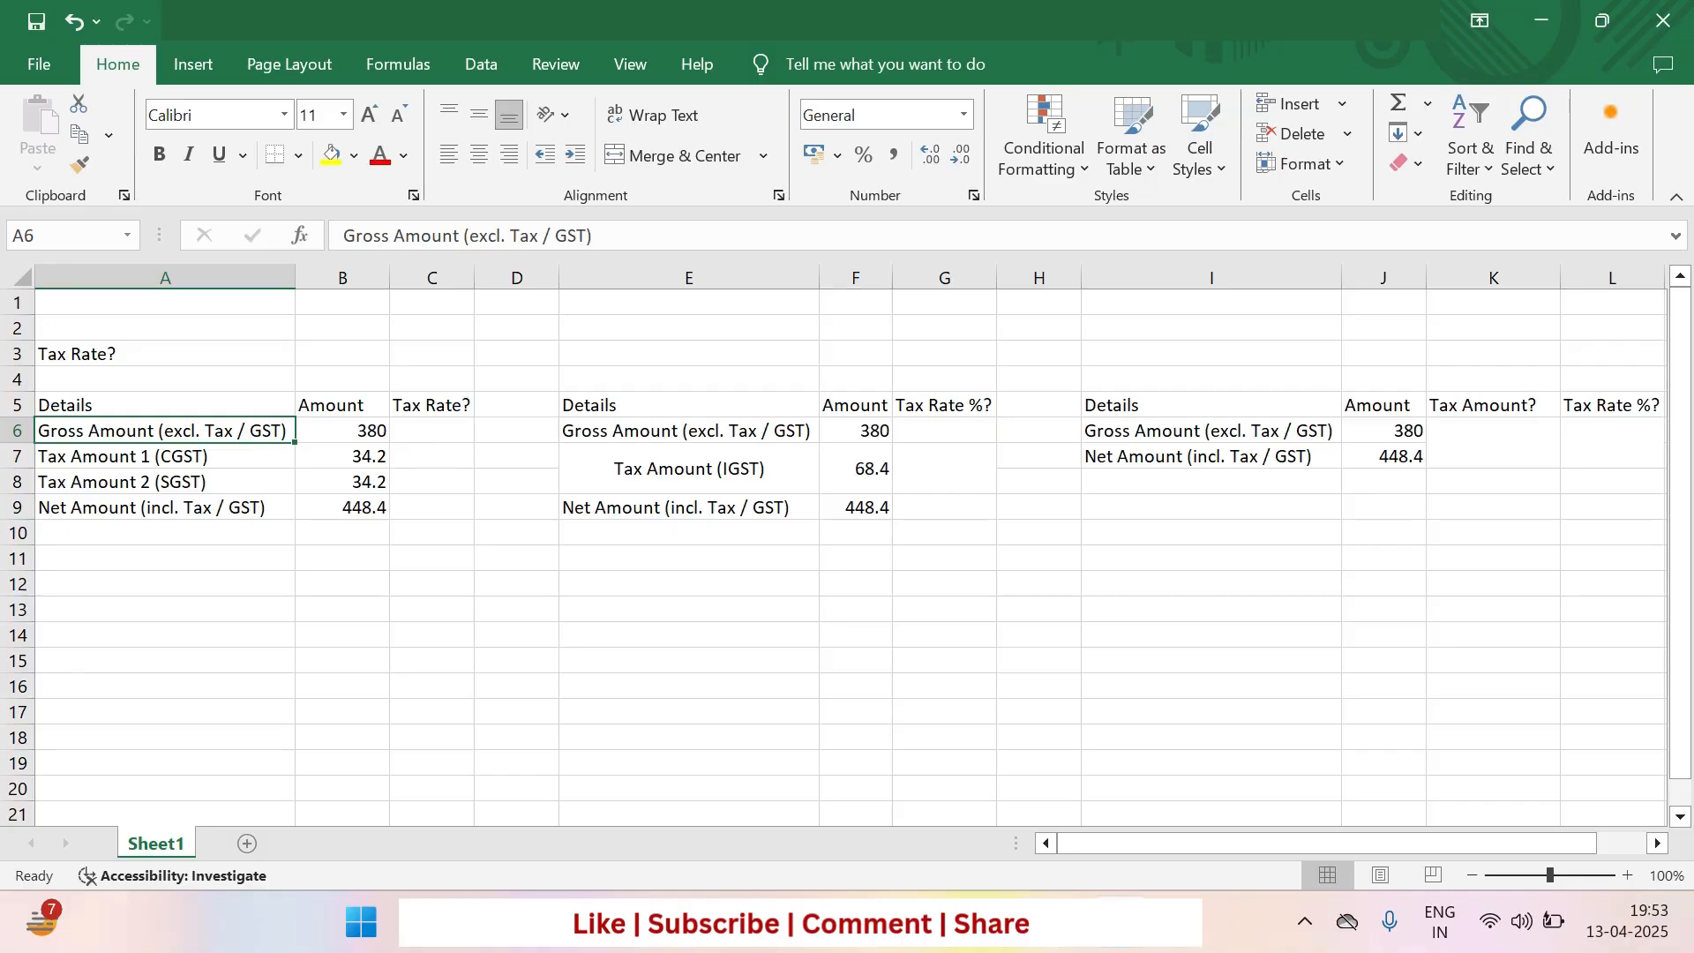
key(Down)
key(Down)
key(Down)
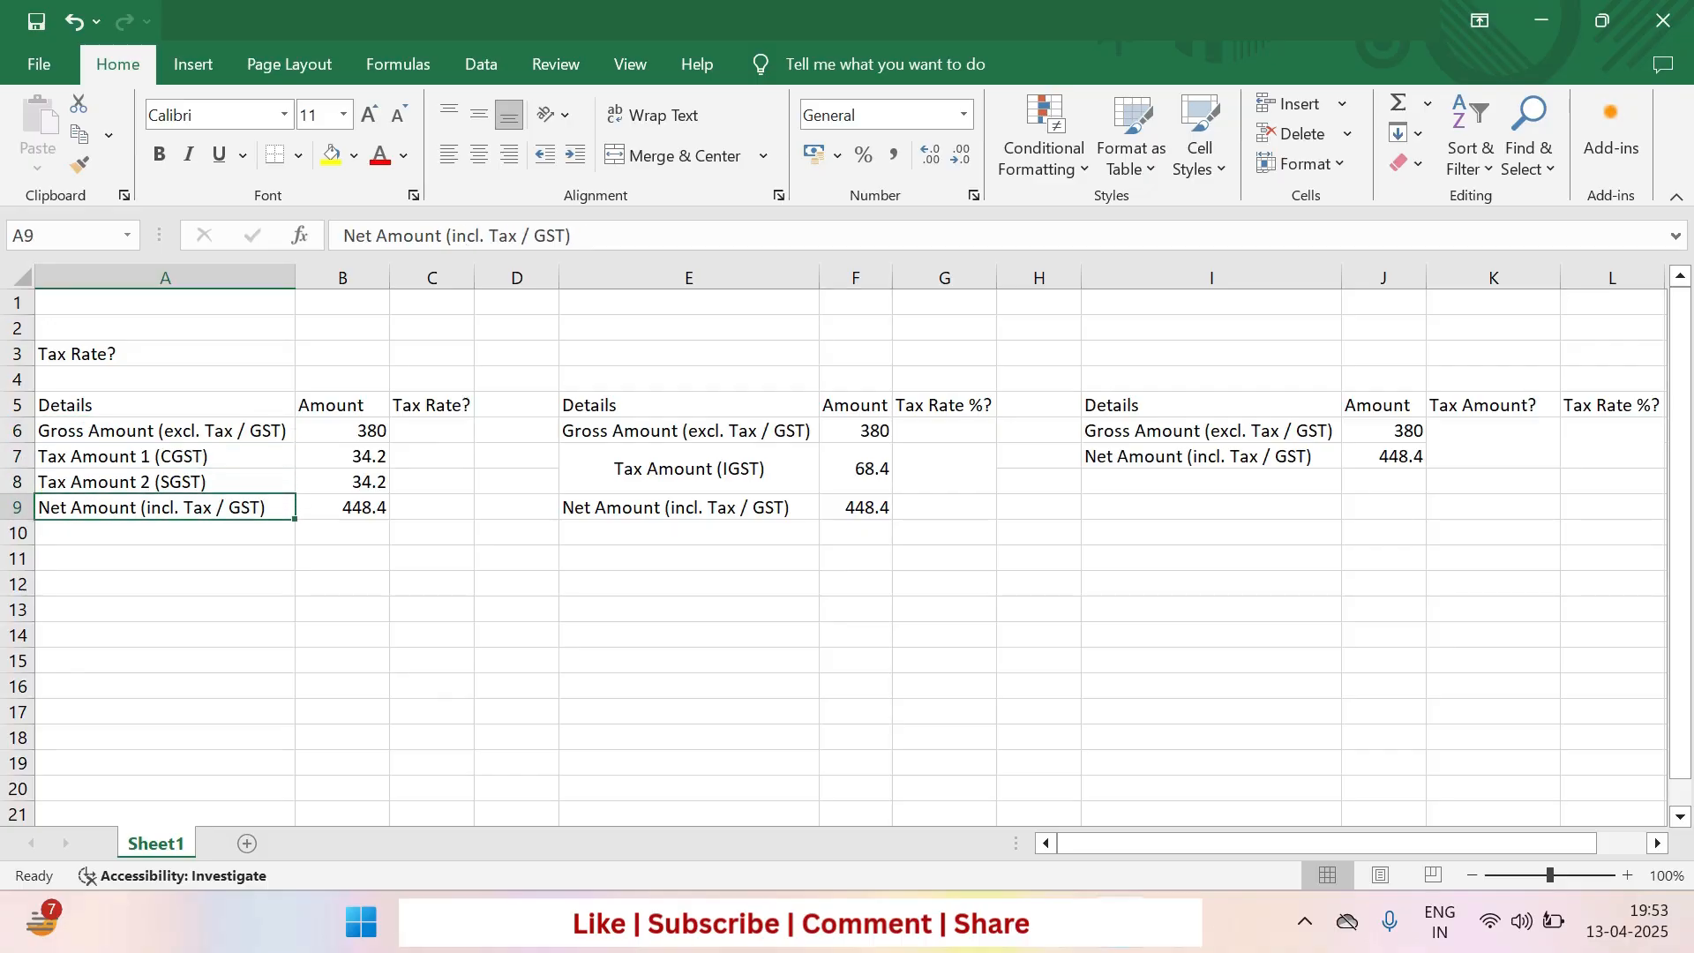
key(Up)
key(Up)
key(Up)
key(Down)
key(Down)
key(Down)
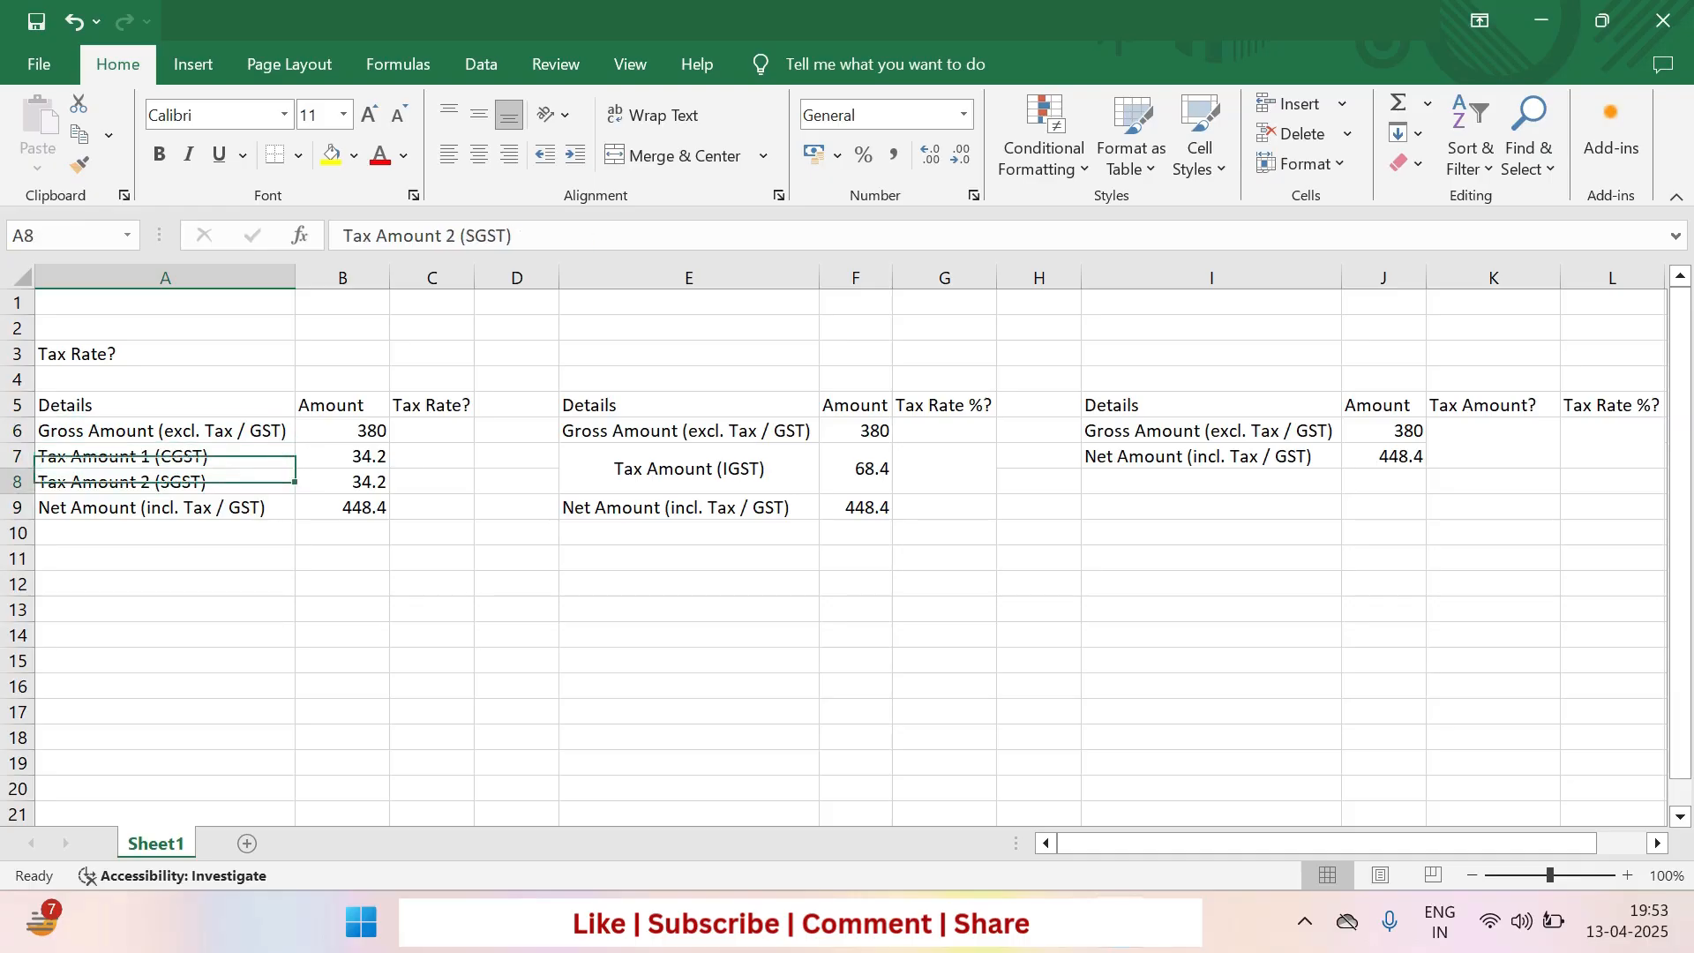
Label the first table P1 in cell A4
key(Up)
key(Up)
key(Up)
key(Up)
key(Up)
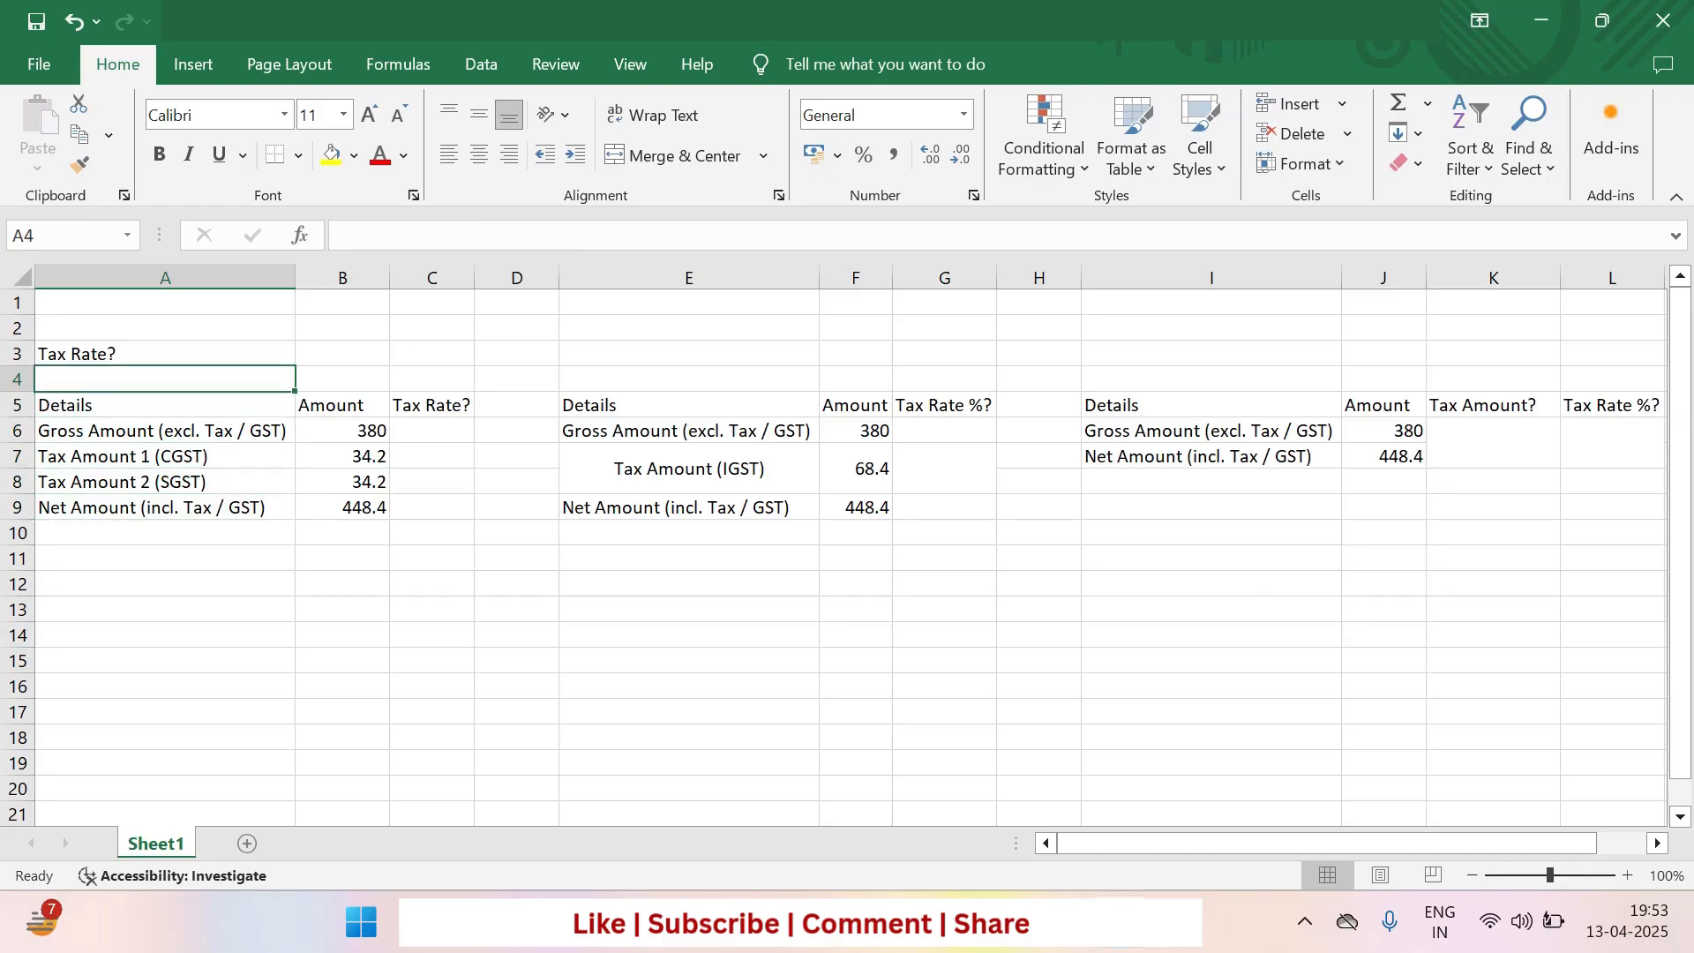
text(P1)
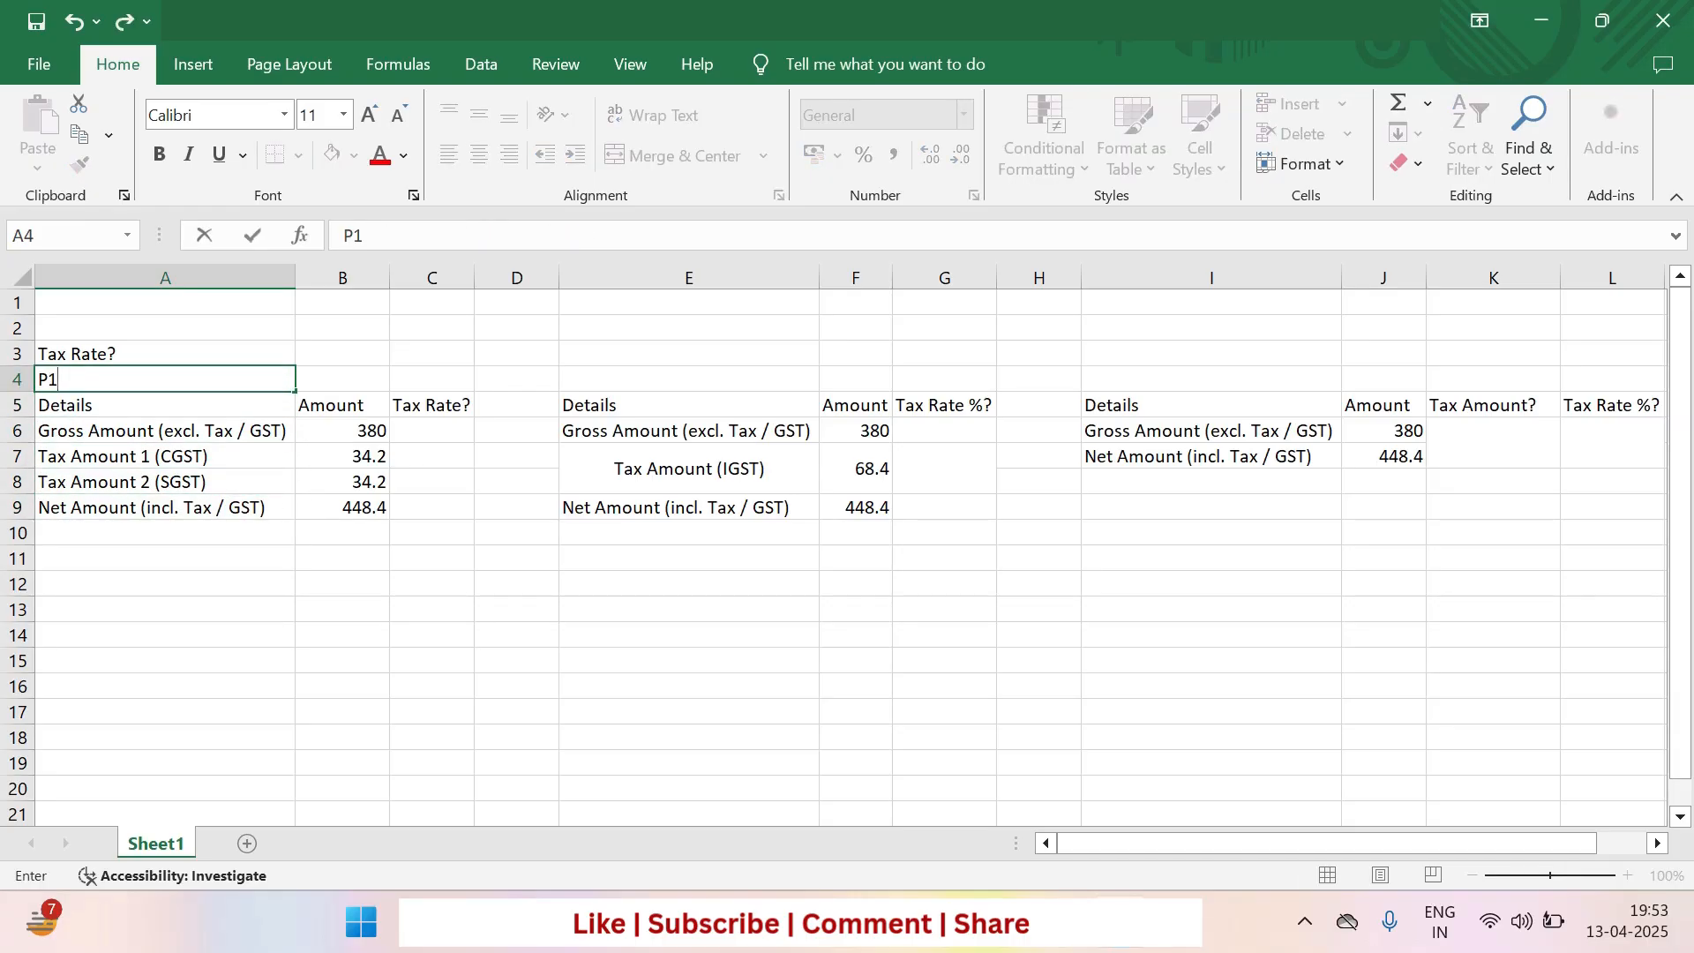
key(Return)
Examine the first table's gross, CGST, SGST and net rows and the net amount formula in B9
key(Down)
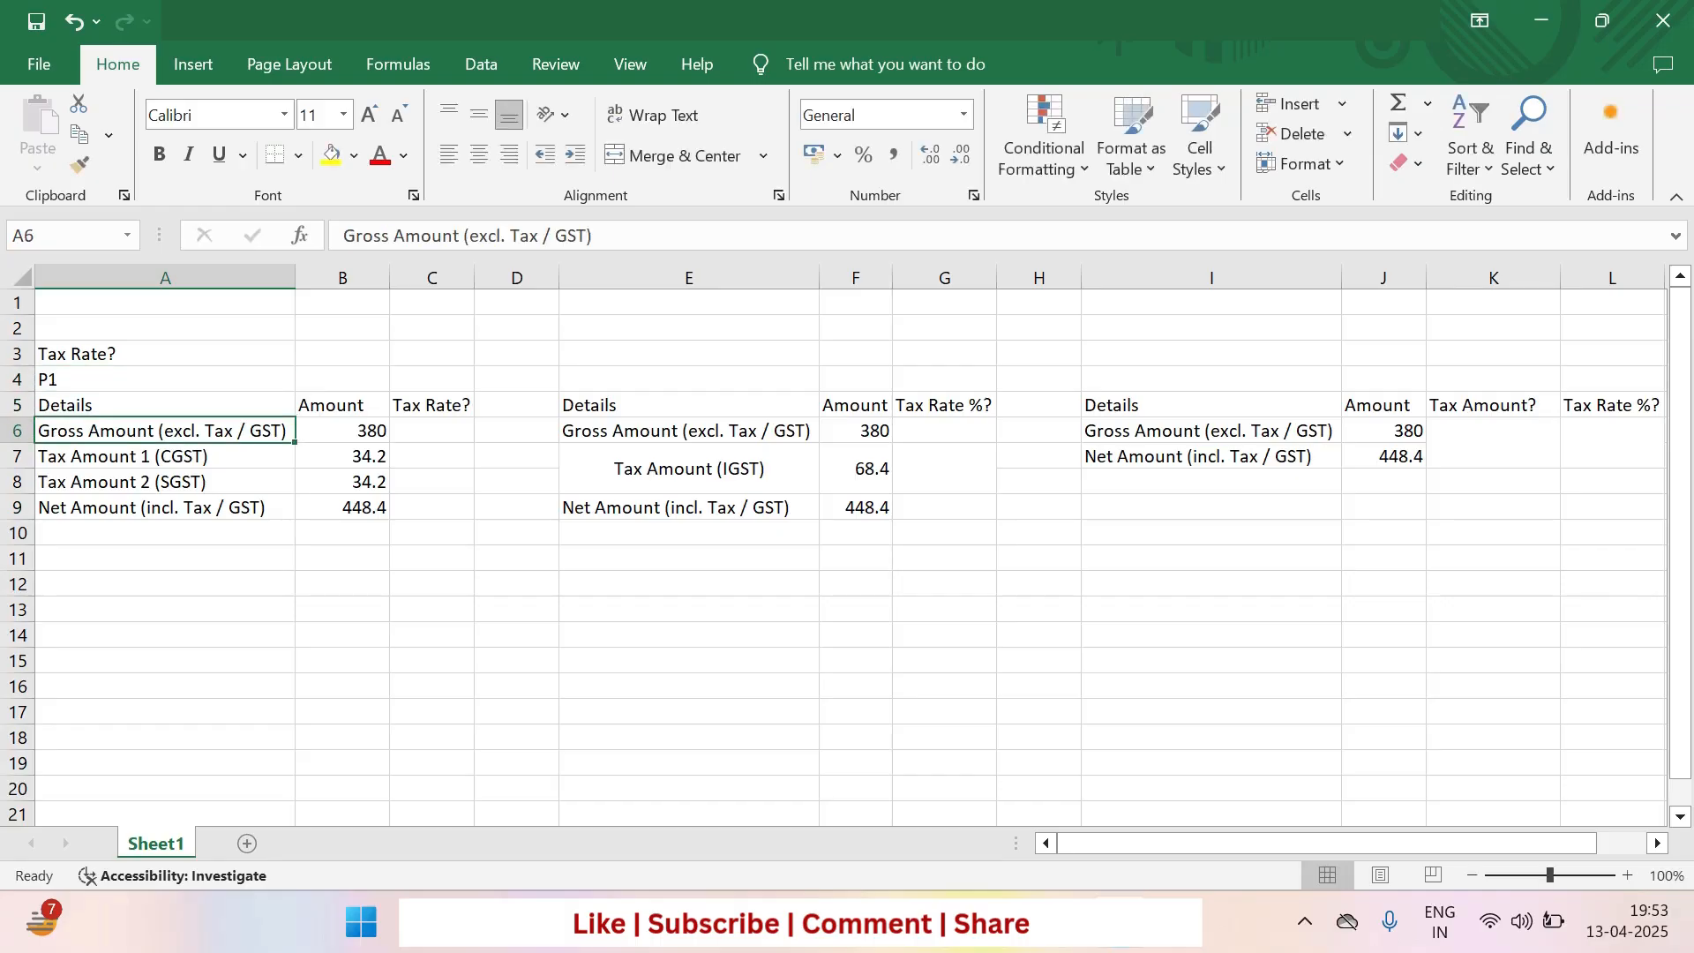
key(Right)
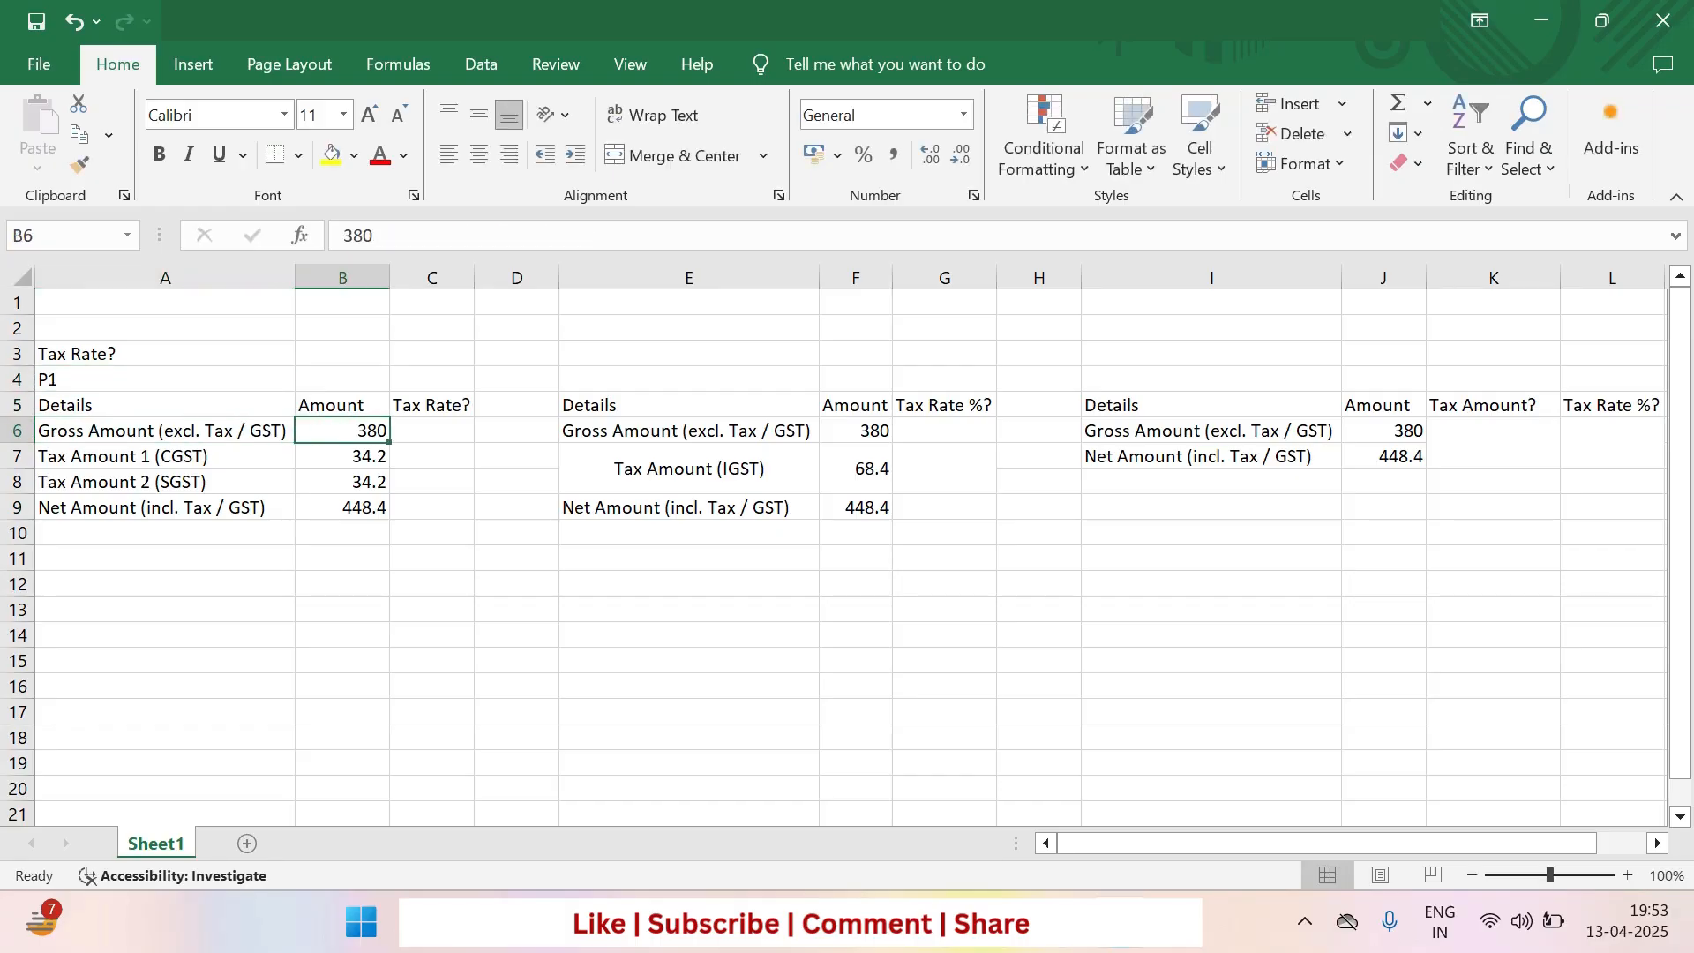
key(Right)
key(Left)
key(Left)
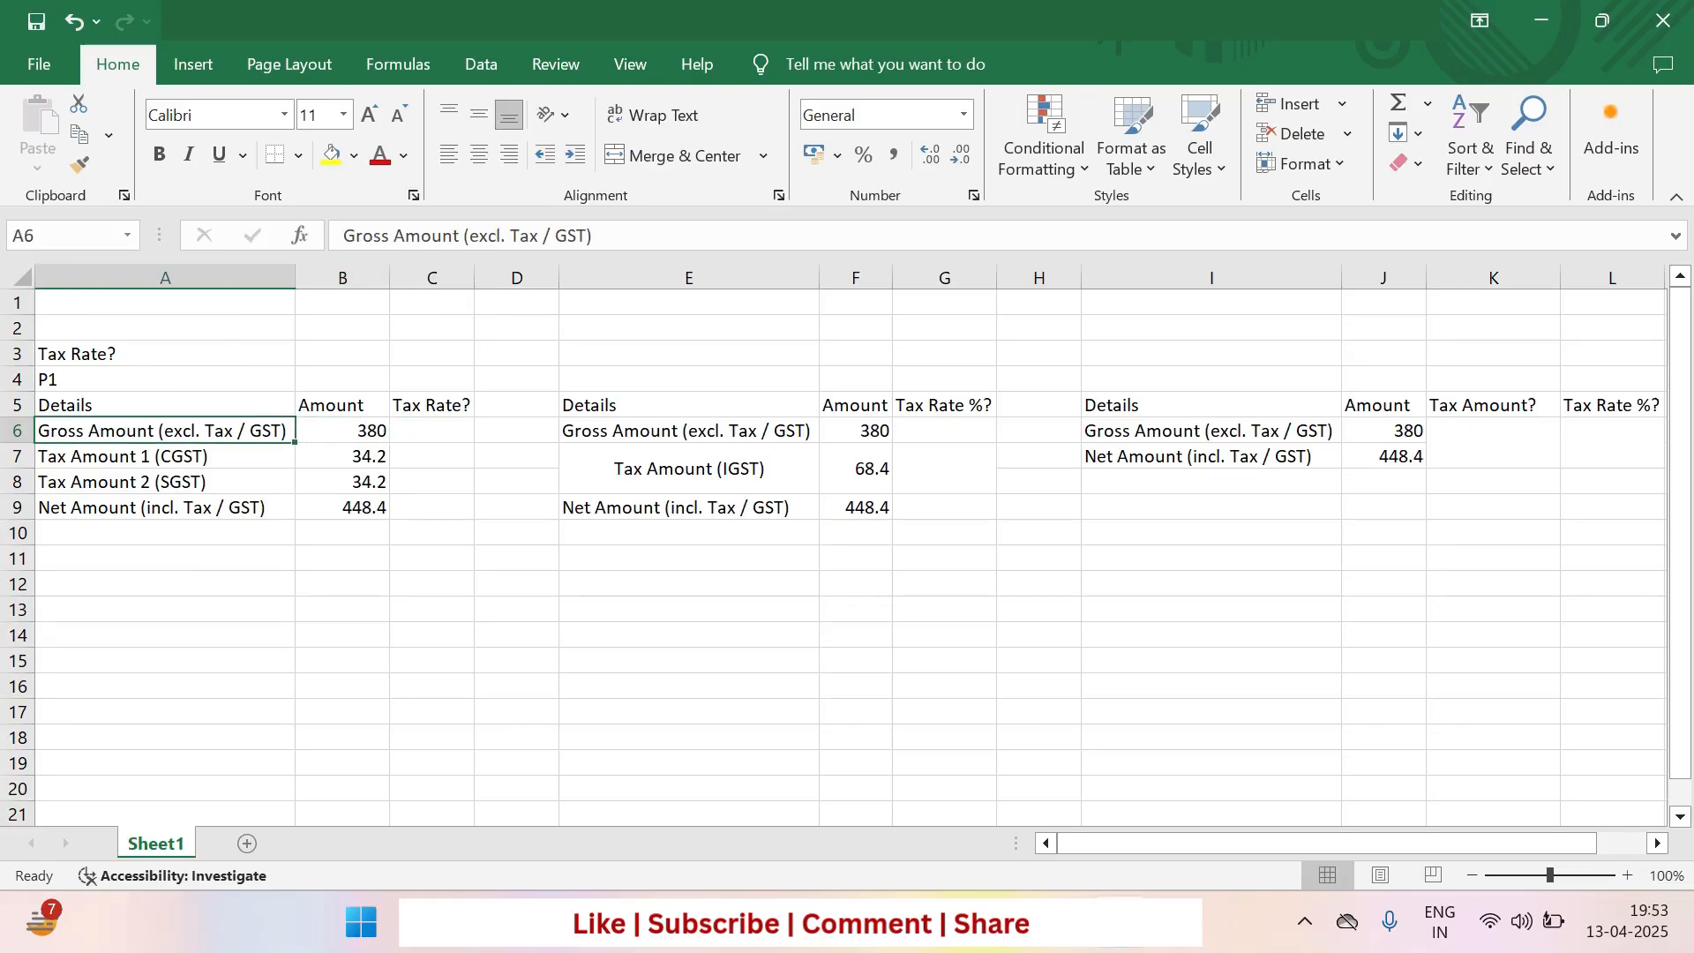
key(Right)
key(Left)
key(Down)
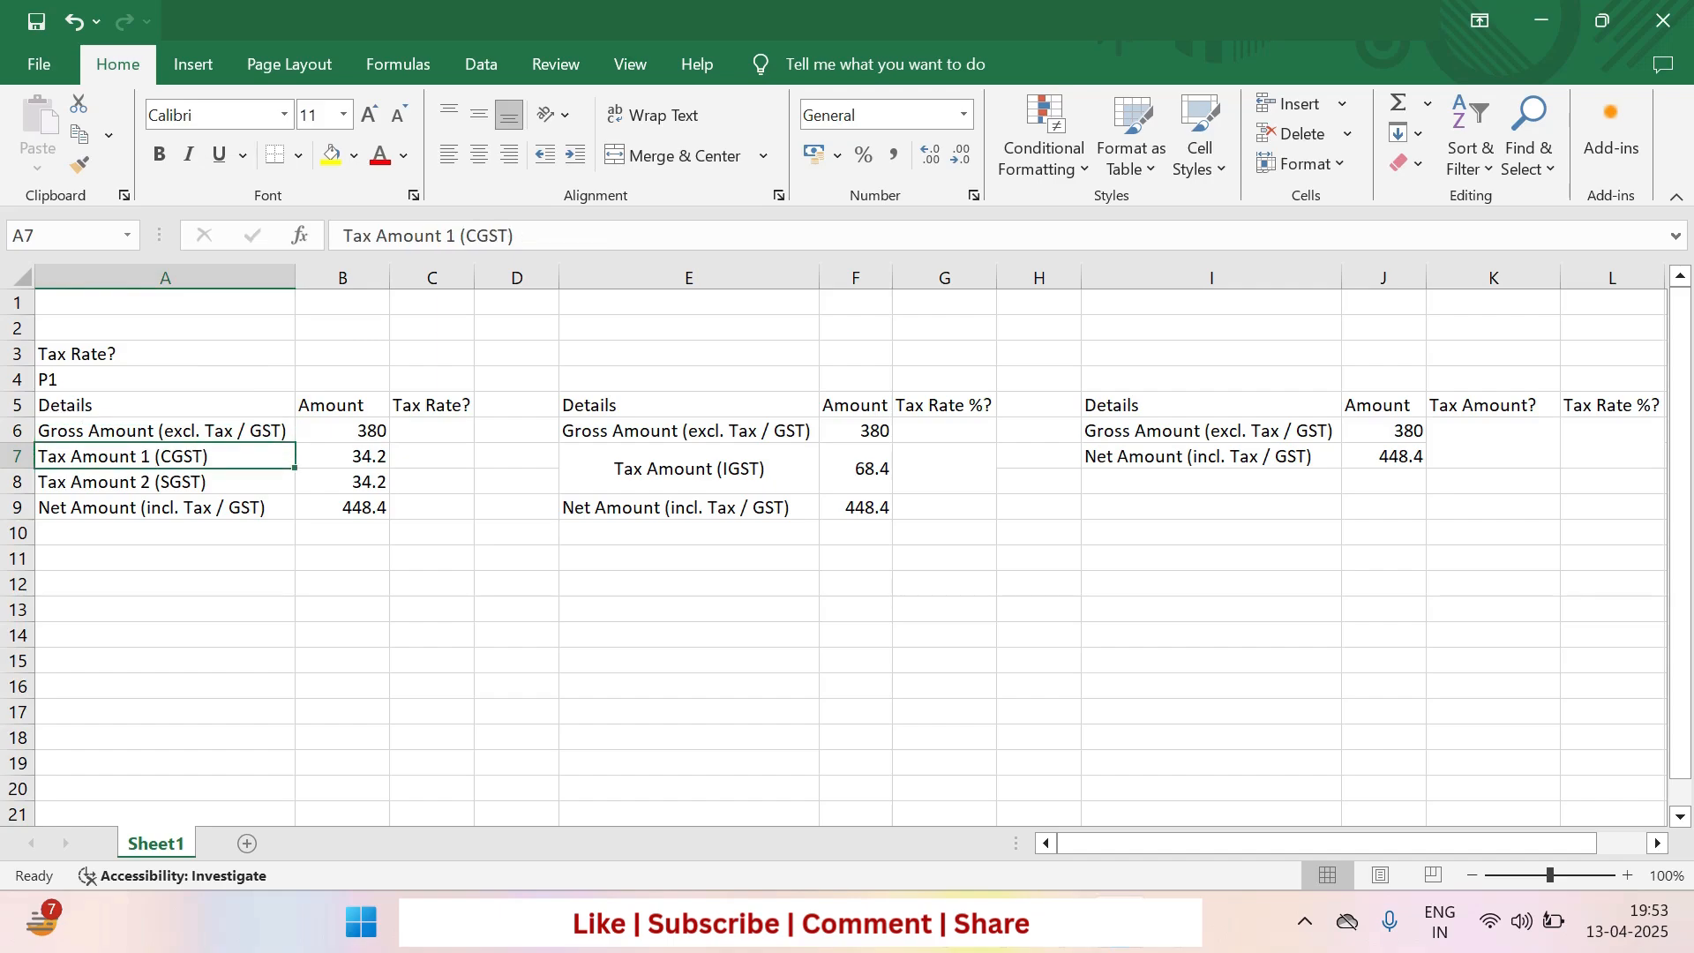
key(Down)
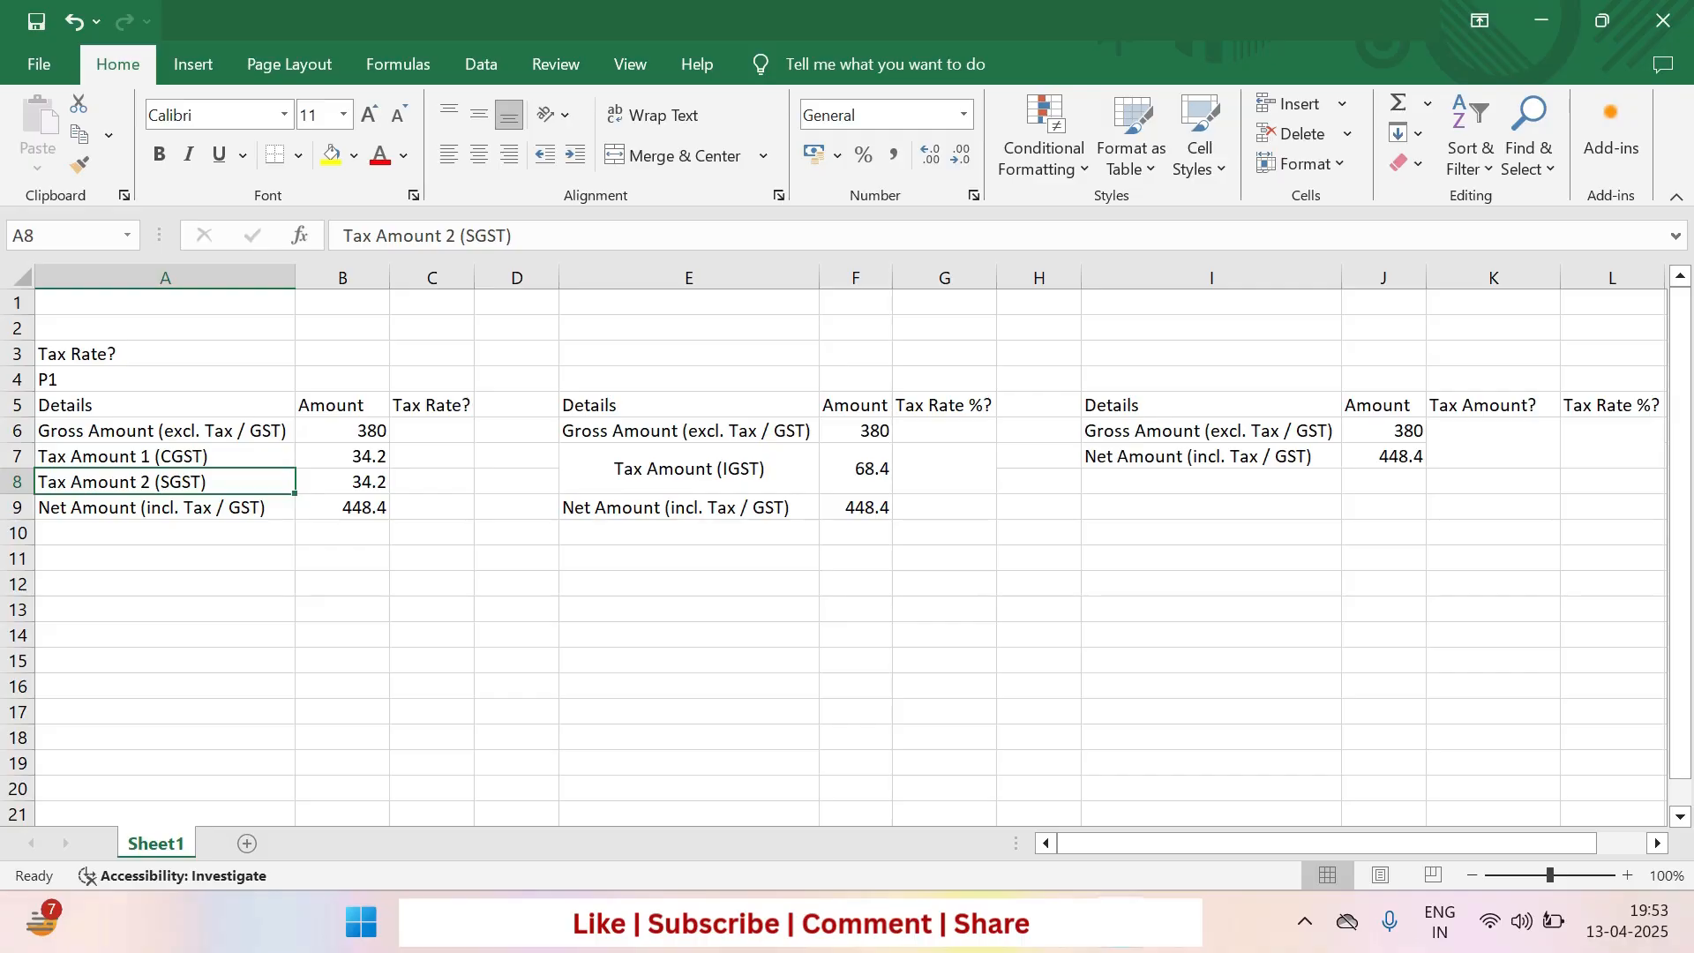
key(Down)
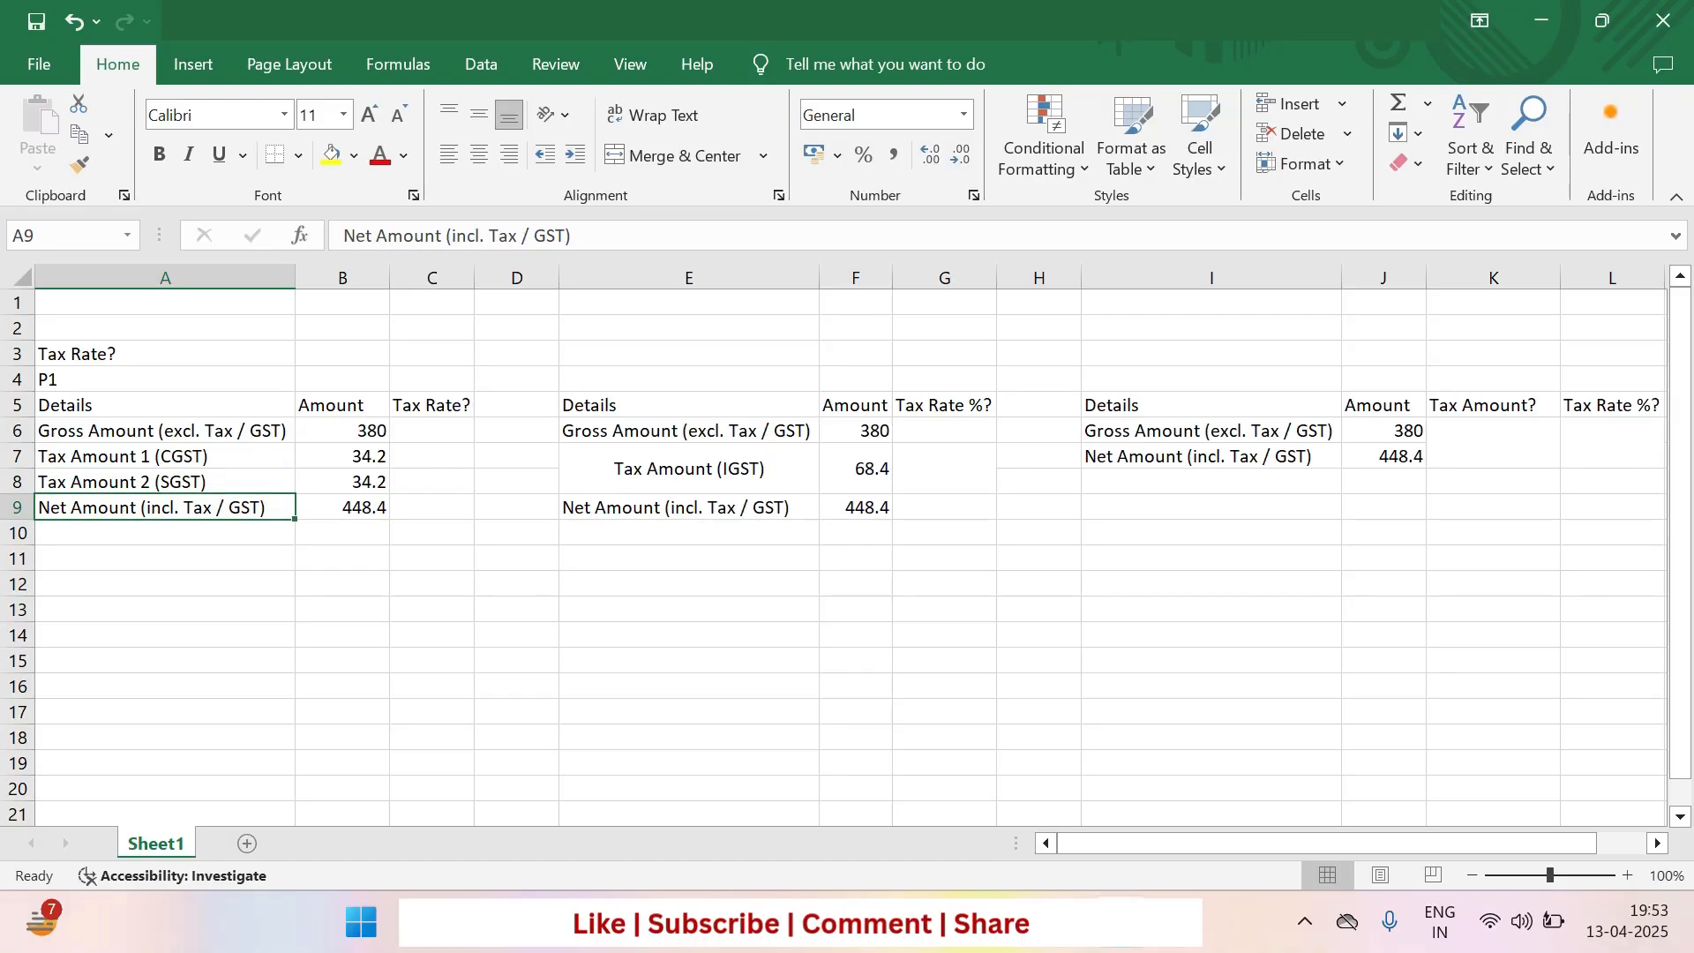
key(Right)
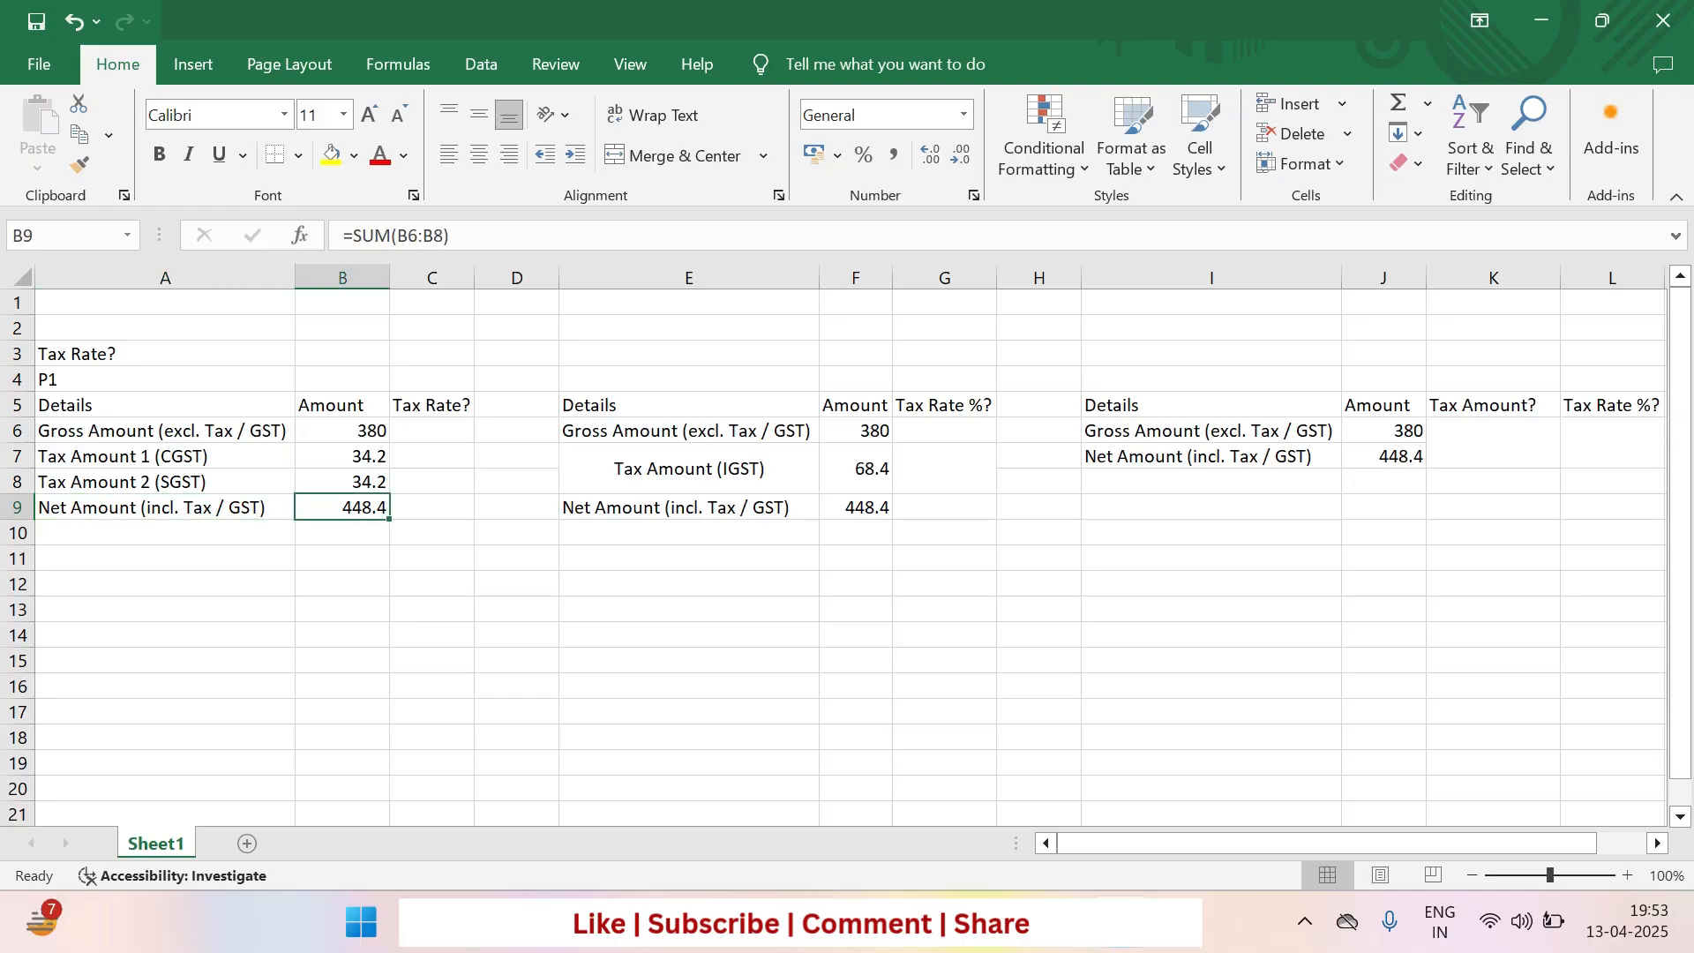
Compare the gross amount and CGST amount cells with the empty Tax Rate? cells beside them
key(Up)
key(Up)
key(Up)
key(Right)
key(Left)
key(Right)
key(Down)
key(Left)
key(Right)
key(Left)
key(Left)
key(Right)
key(Right)
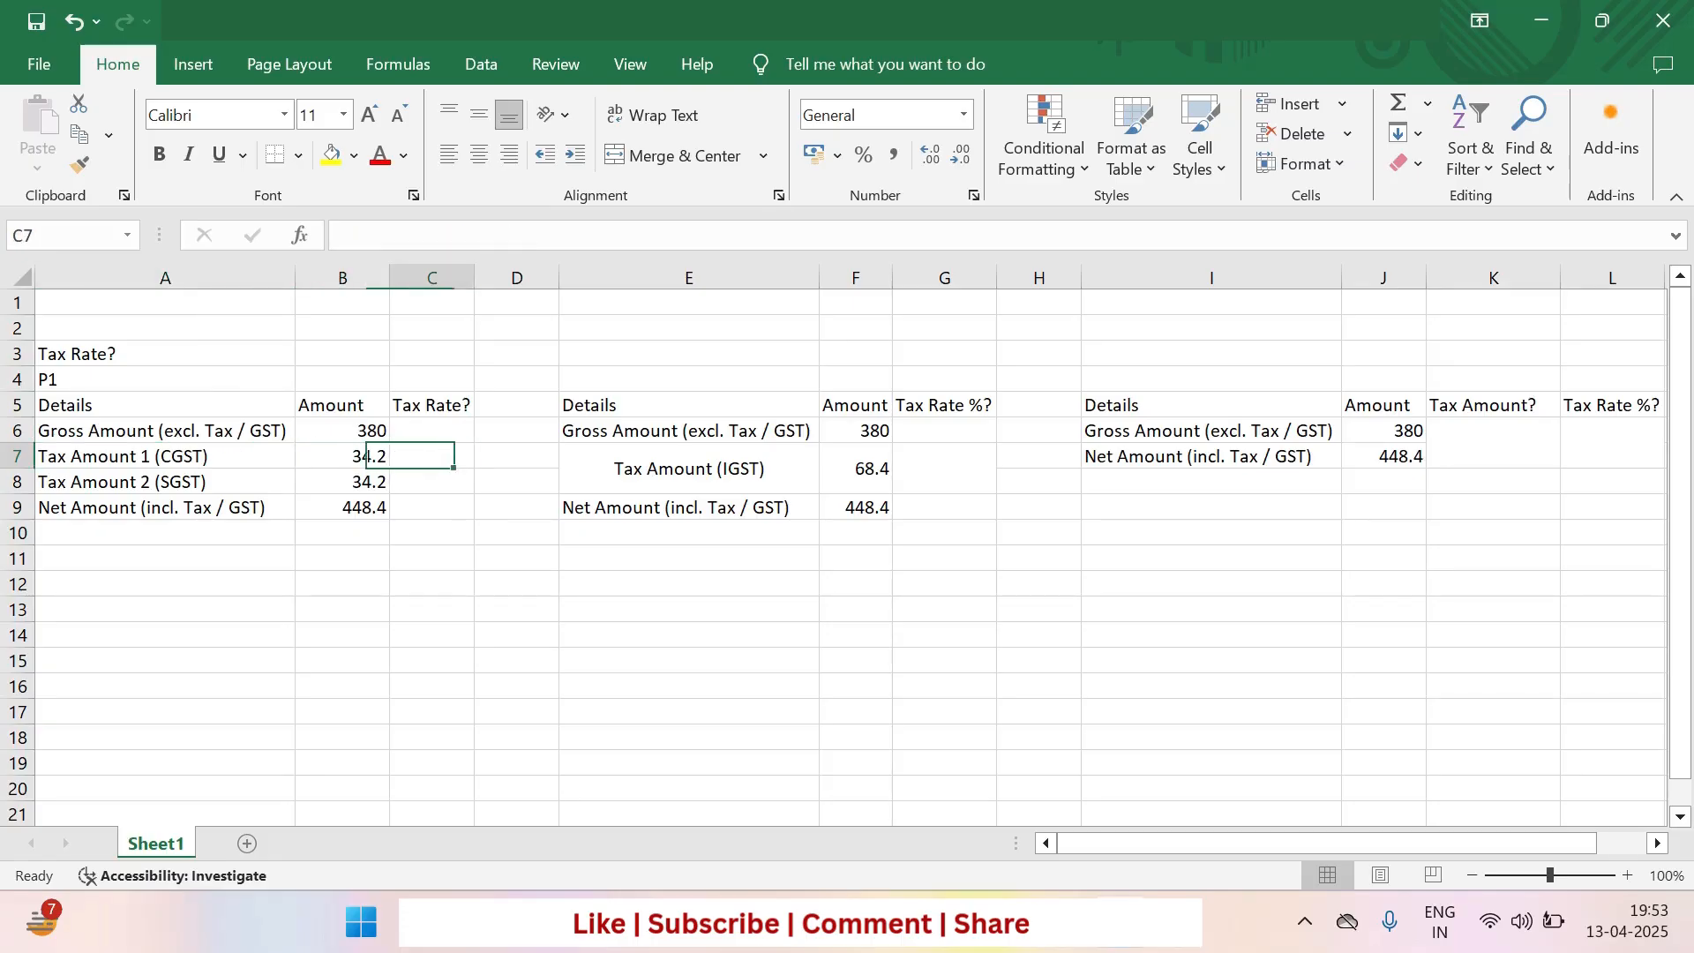
Calculate the CGST tax rate in C7 with the formula =B7/B6*100
key(Left)
key(Right)
text(=)
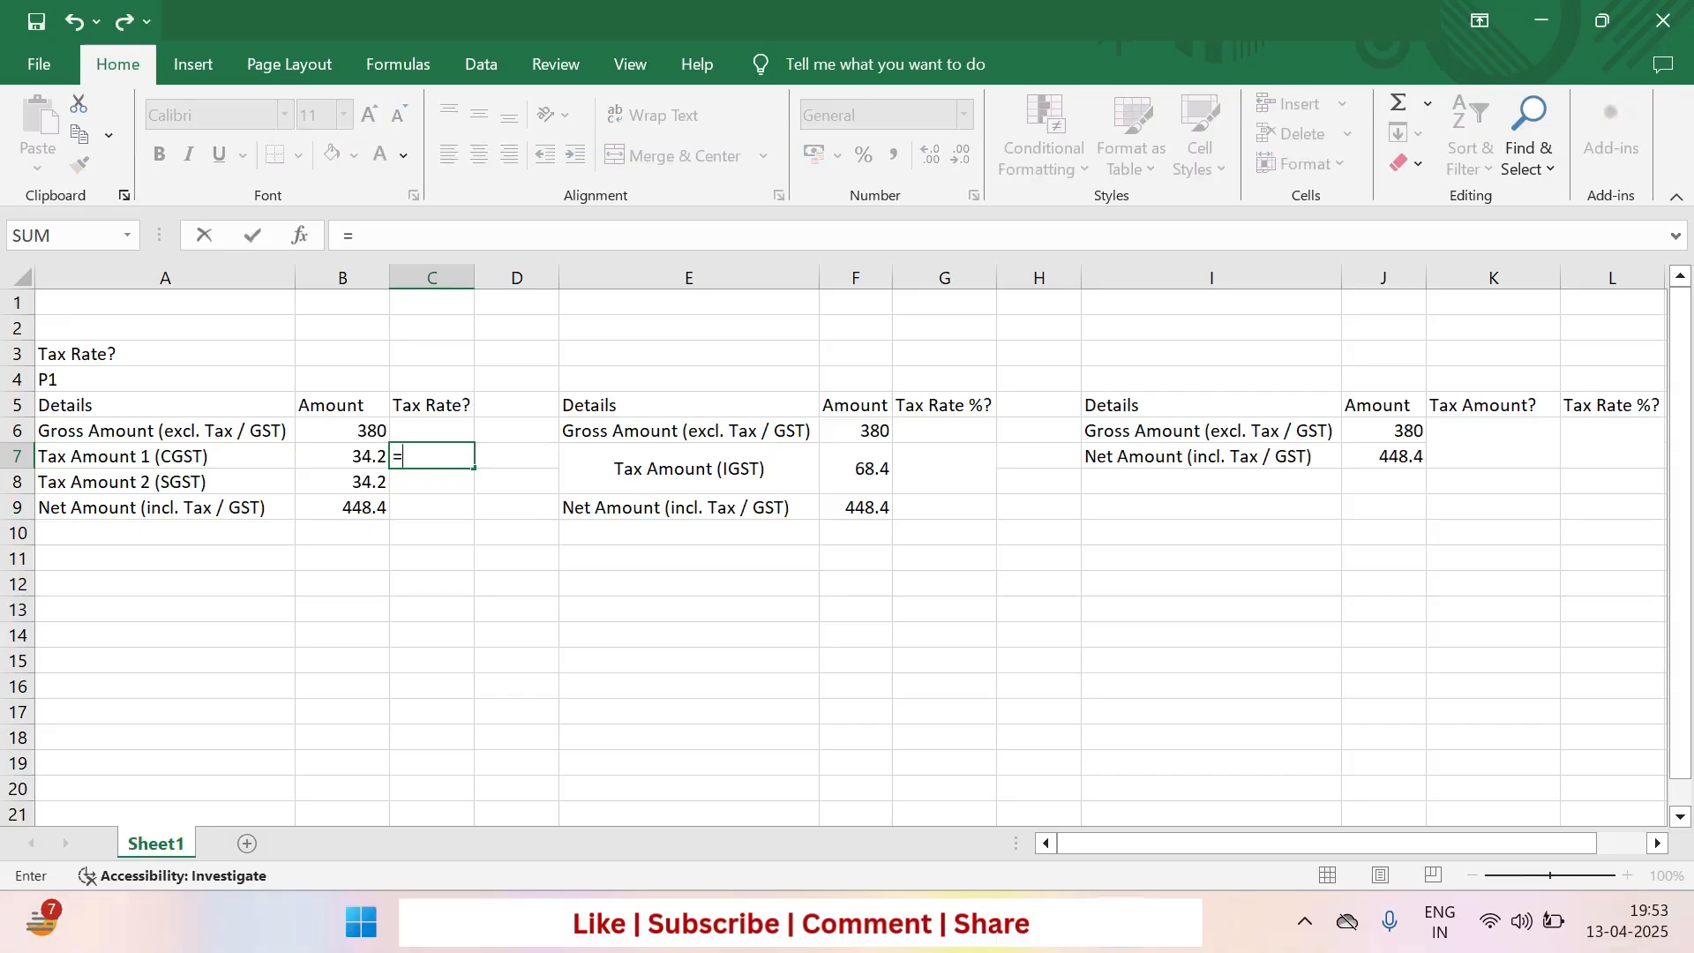
key(Left)
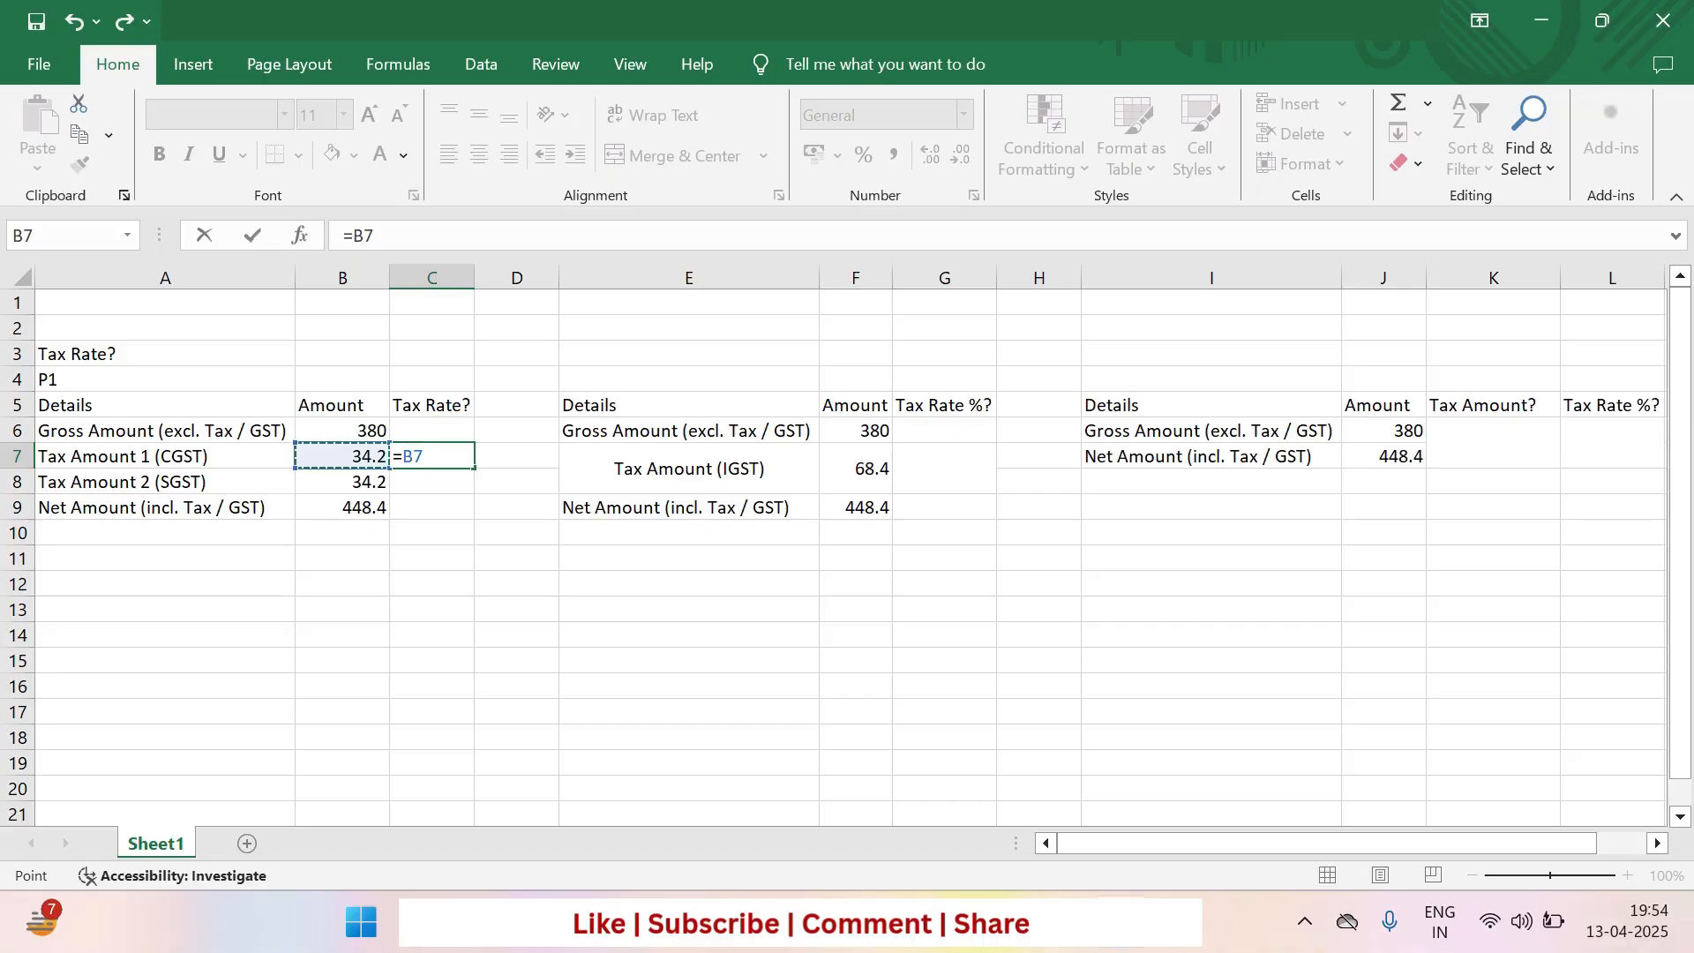
text(/)
key(Up)
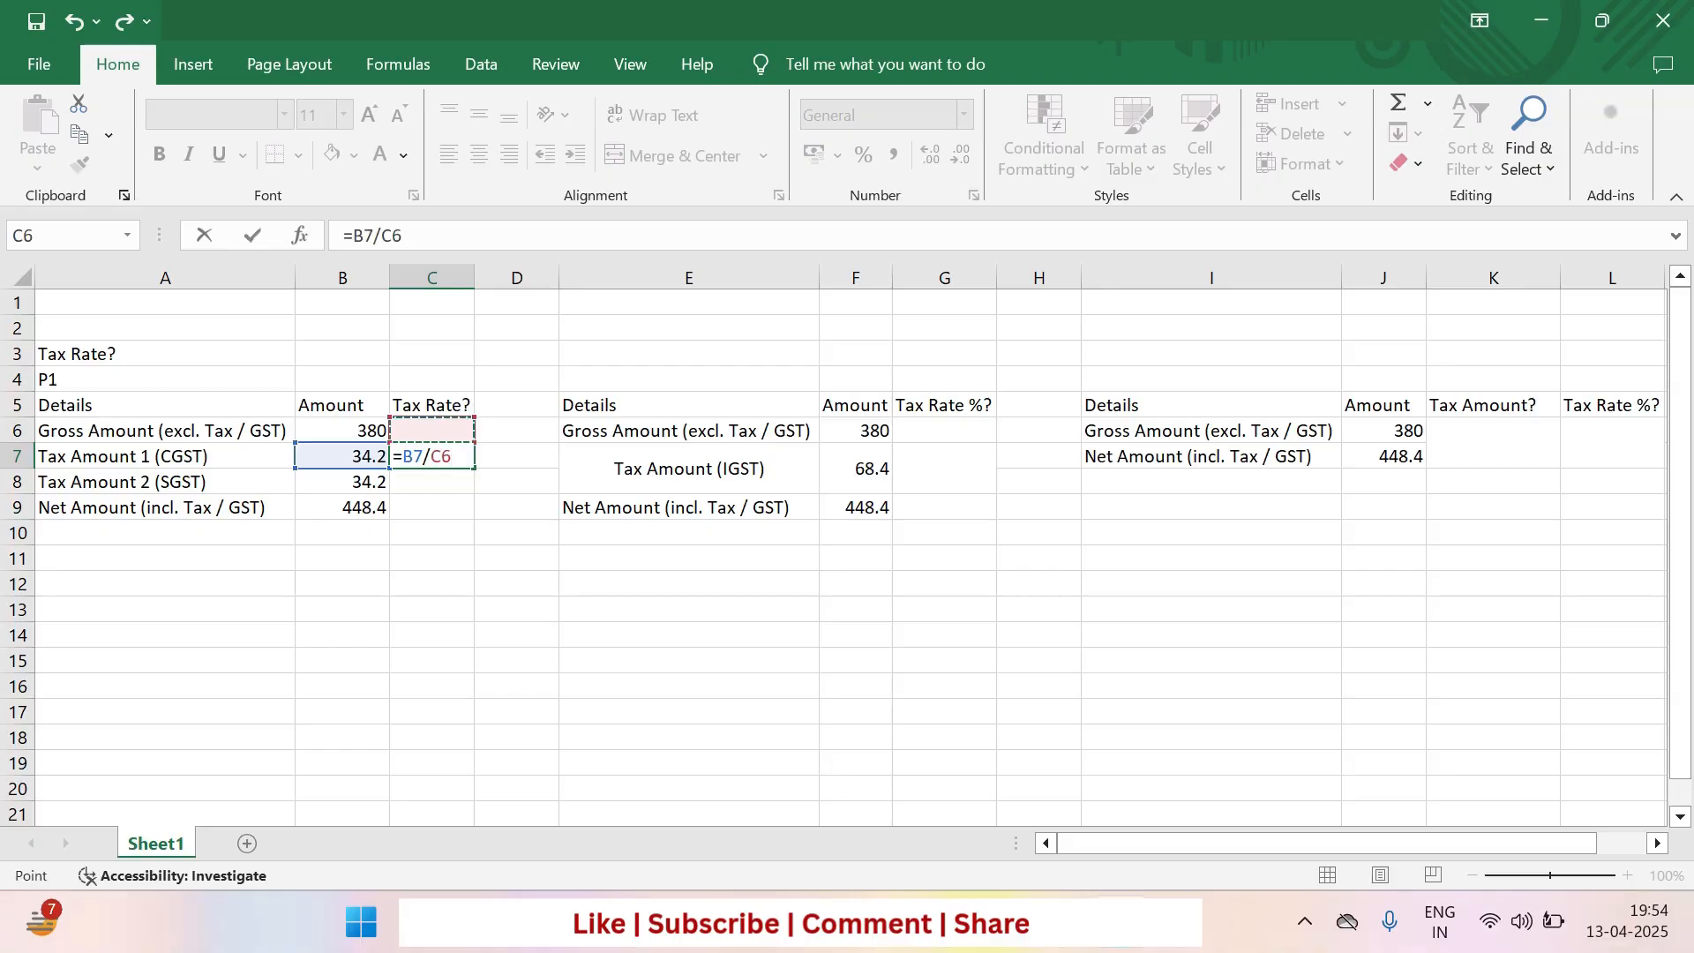
key(Left)
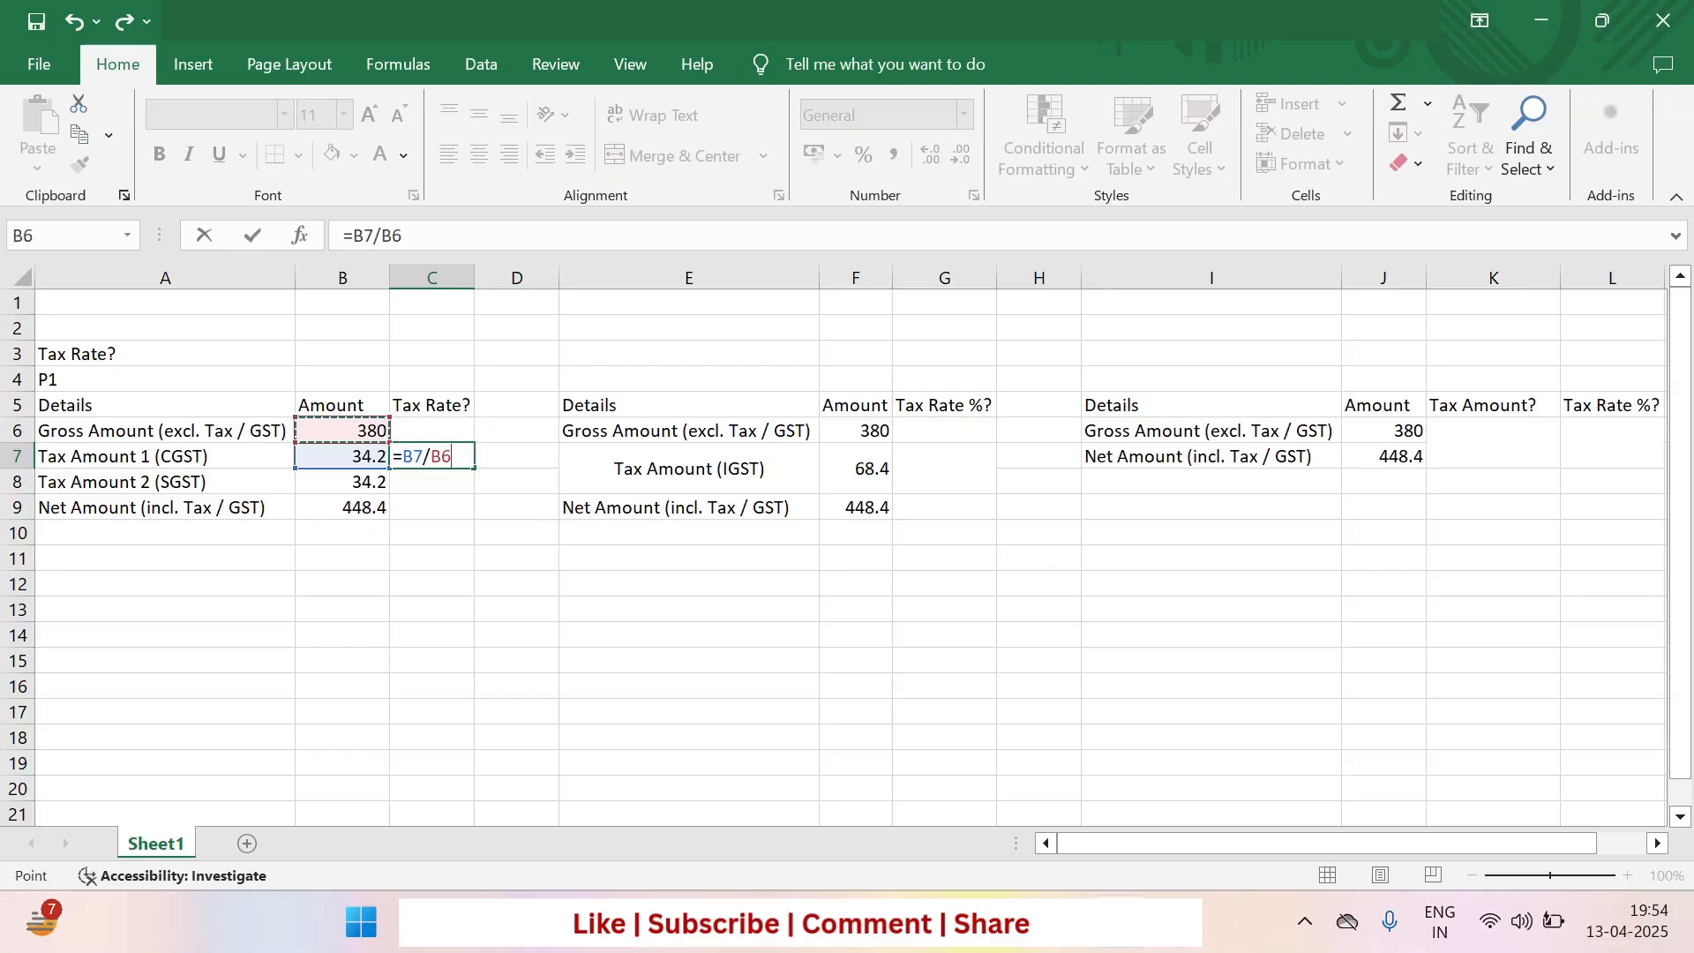
text(*100)
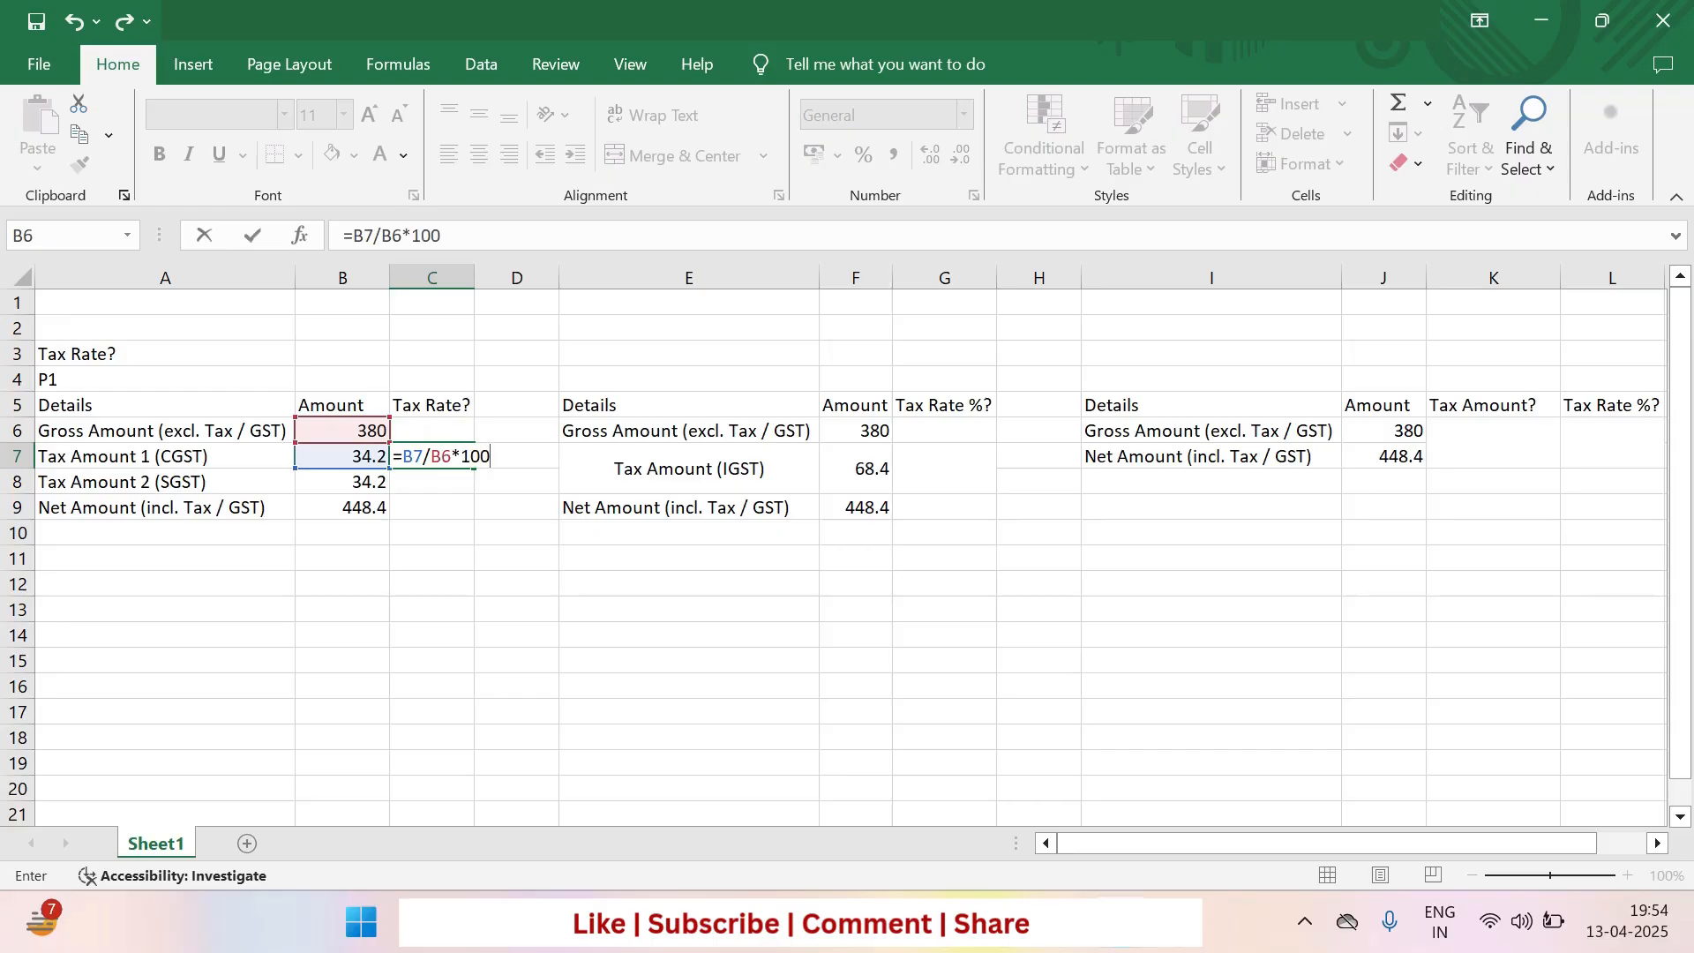
key(Return)
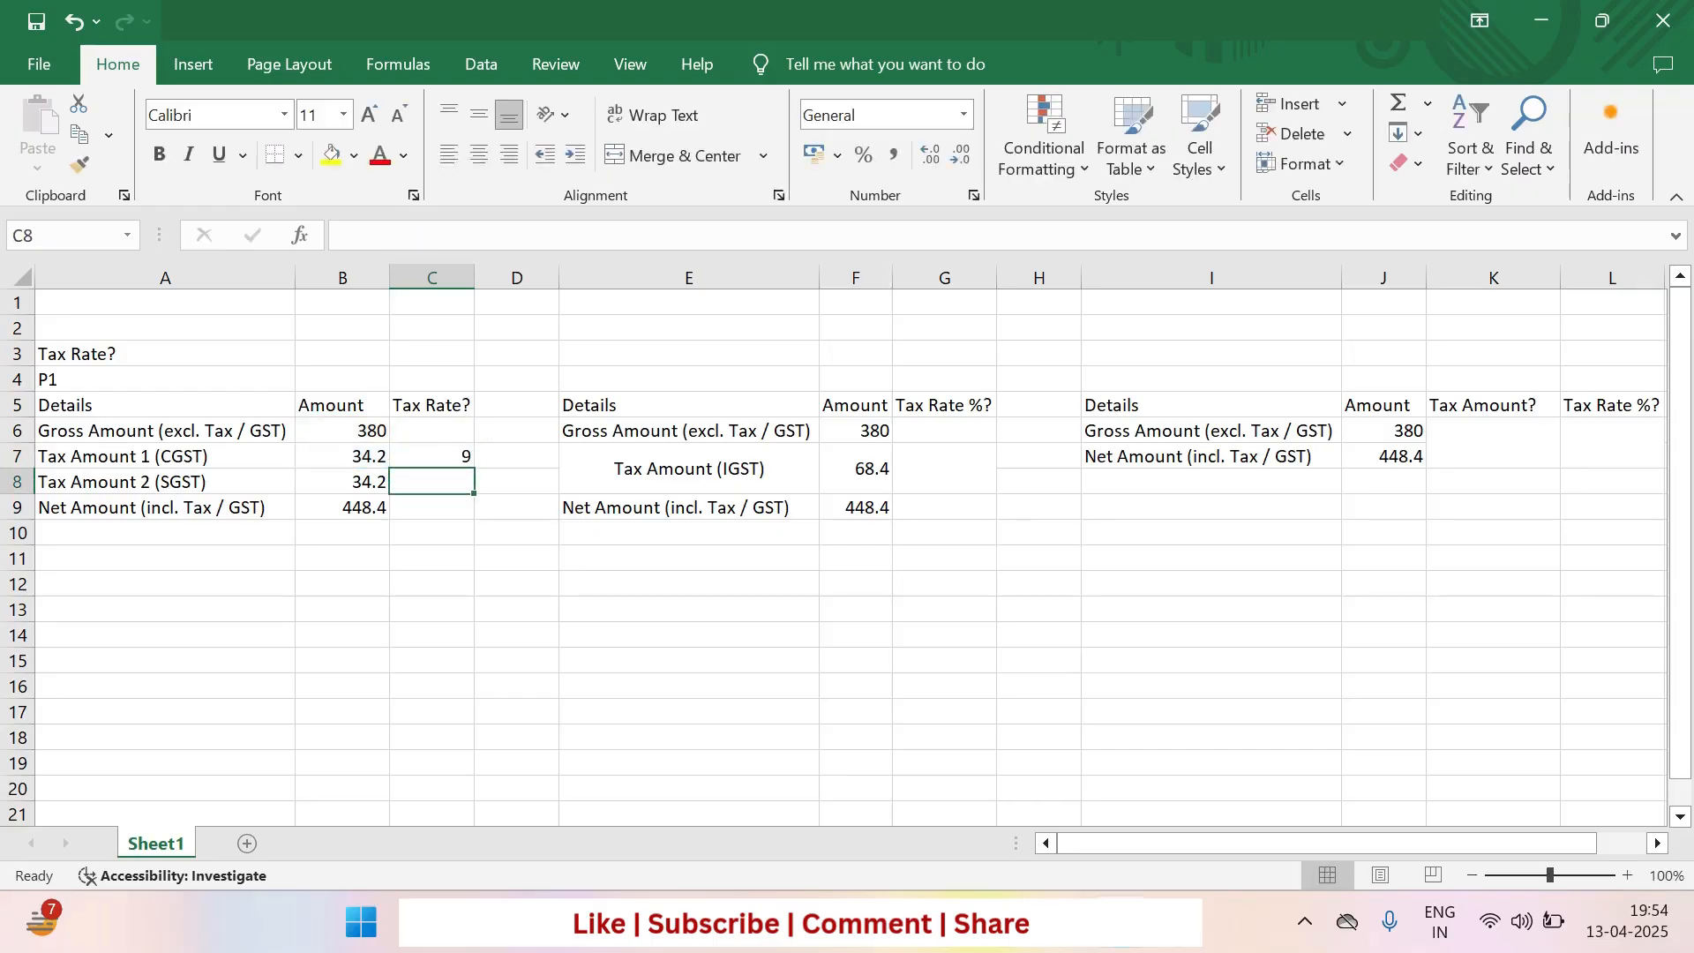
Cross-check the CGST rate by entering the formula =B6*C7% in cell B11
key(Up)
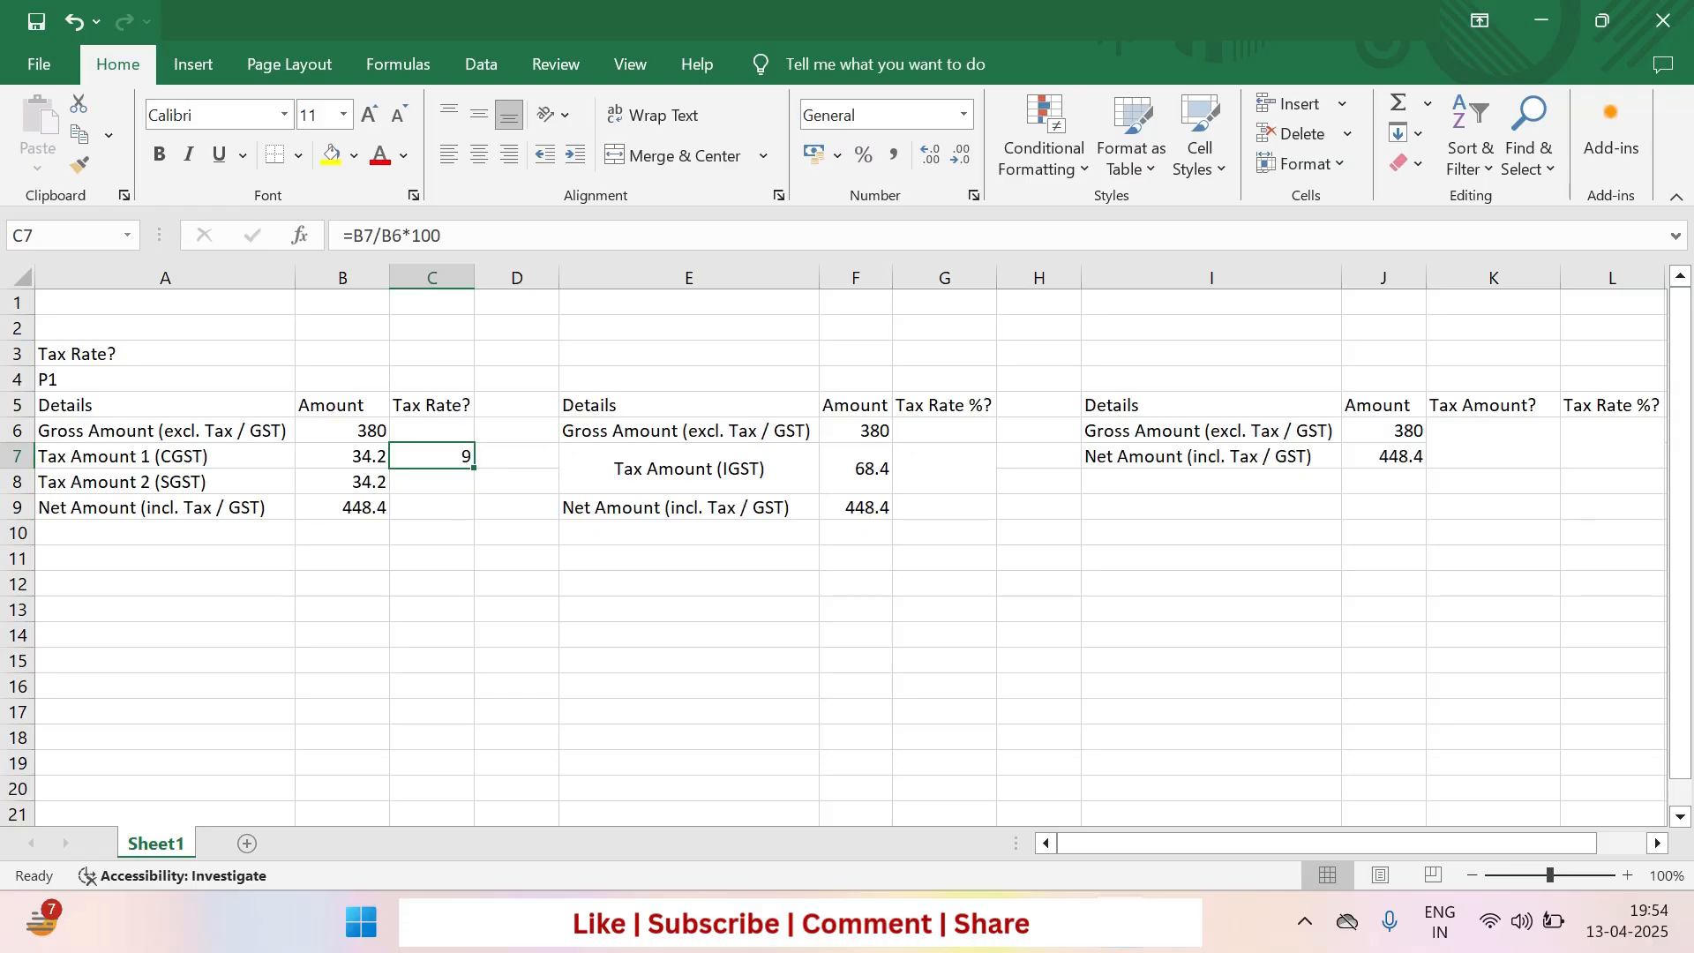
key(Left)
key(Right)
key(Left)
key(Down)
key(Down)
key(Down)
key(Down)
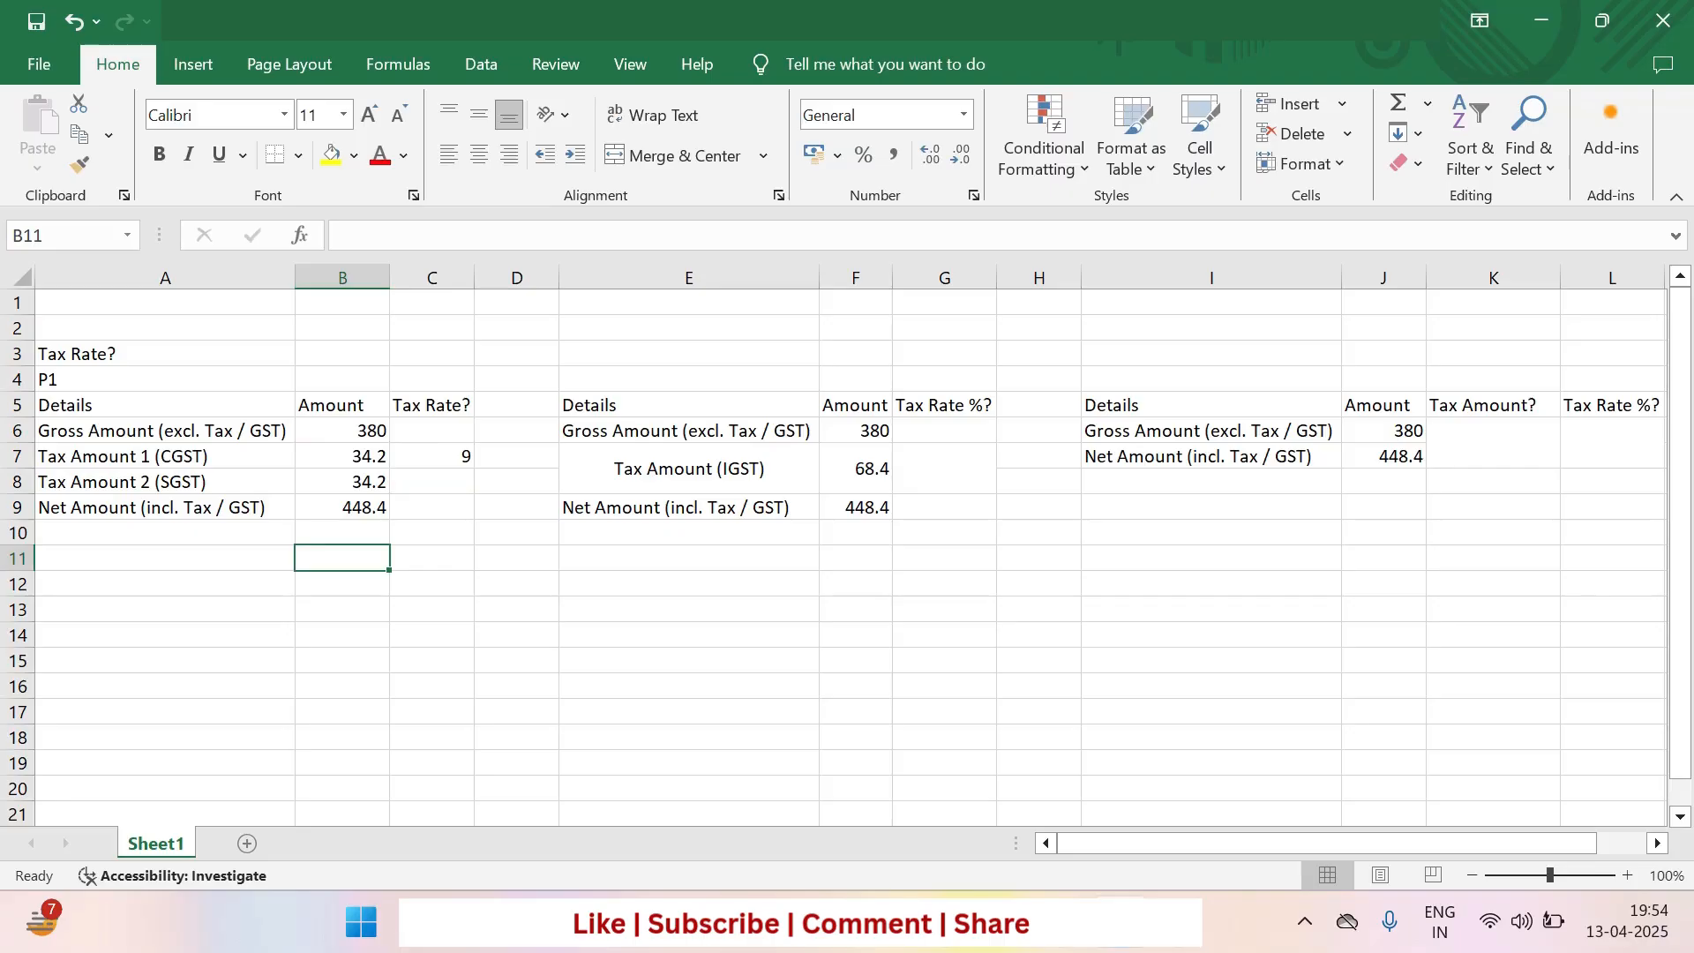
text(=)
key(Up)
key(Up)
key(Up)
key(Up)
key(Up)
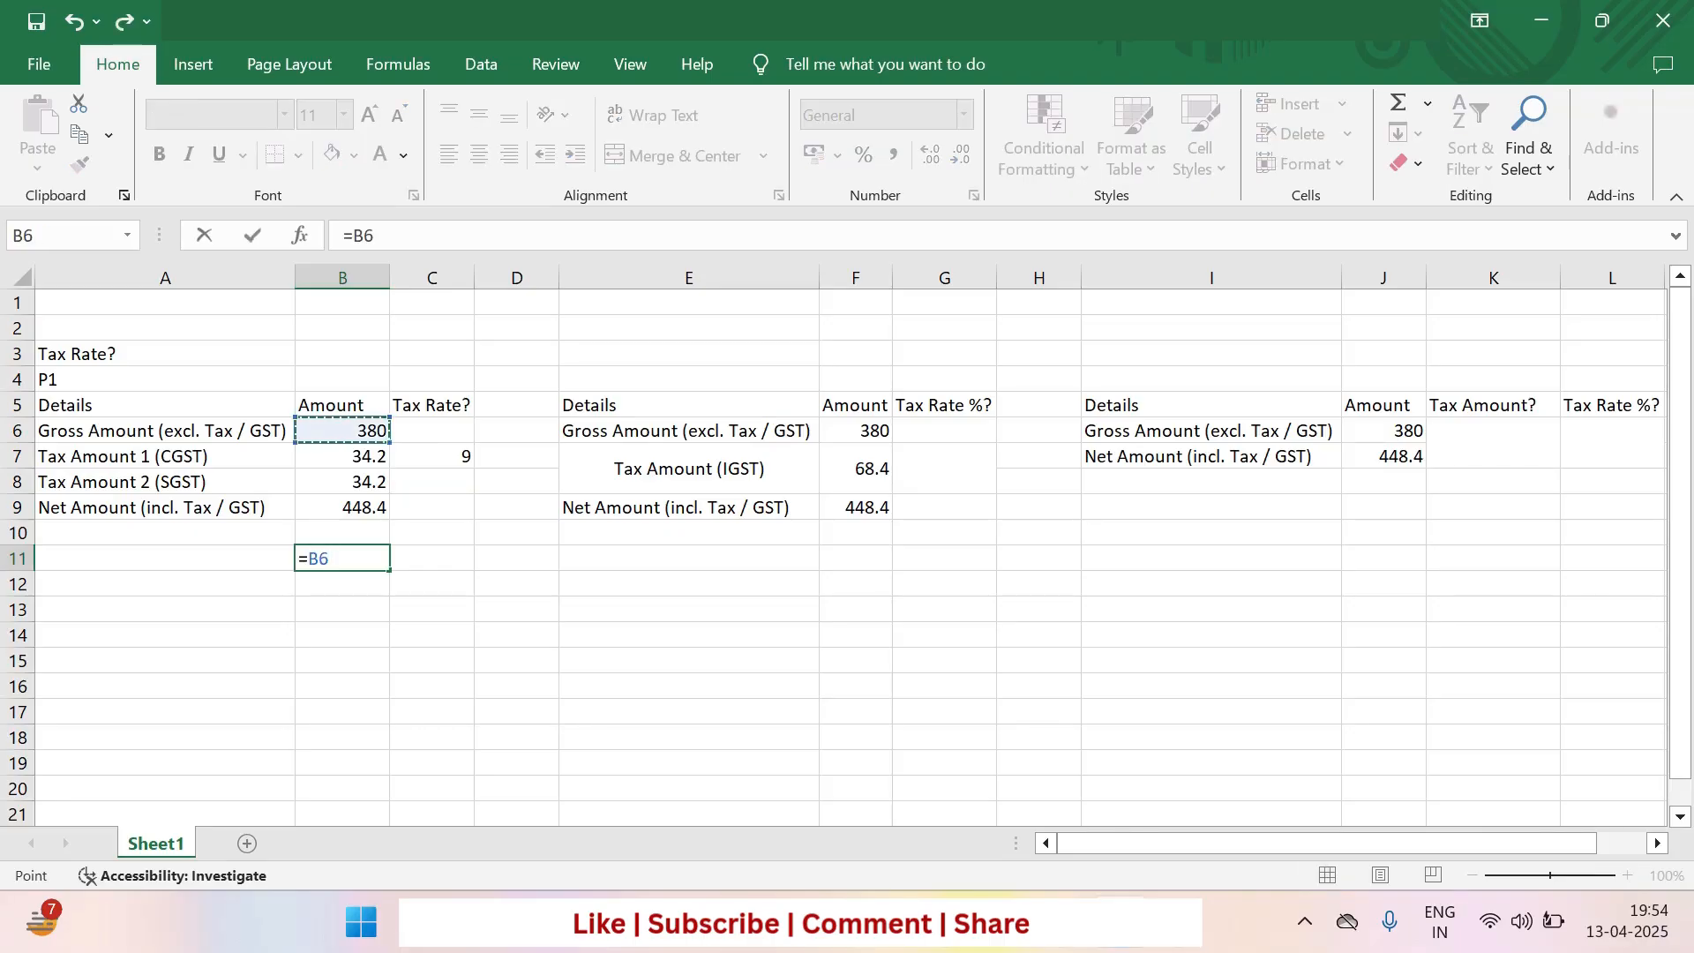
text(*)
key(Up)
key(Up)
key(Up)
key(Up)
key(Right)
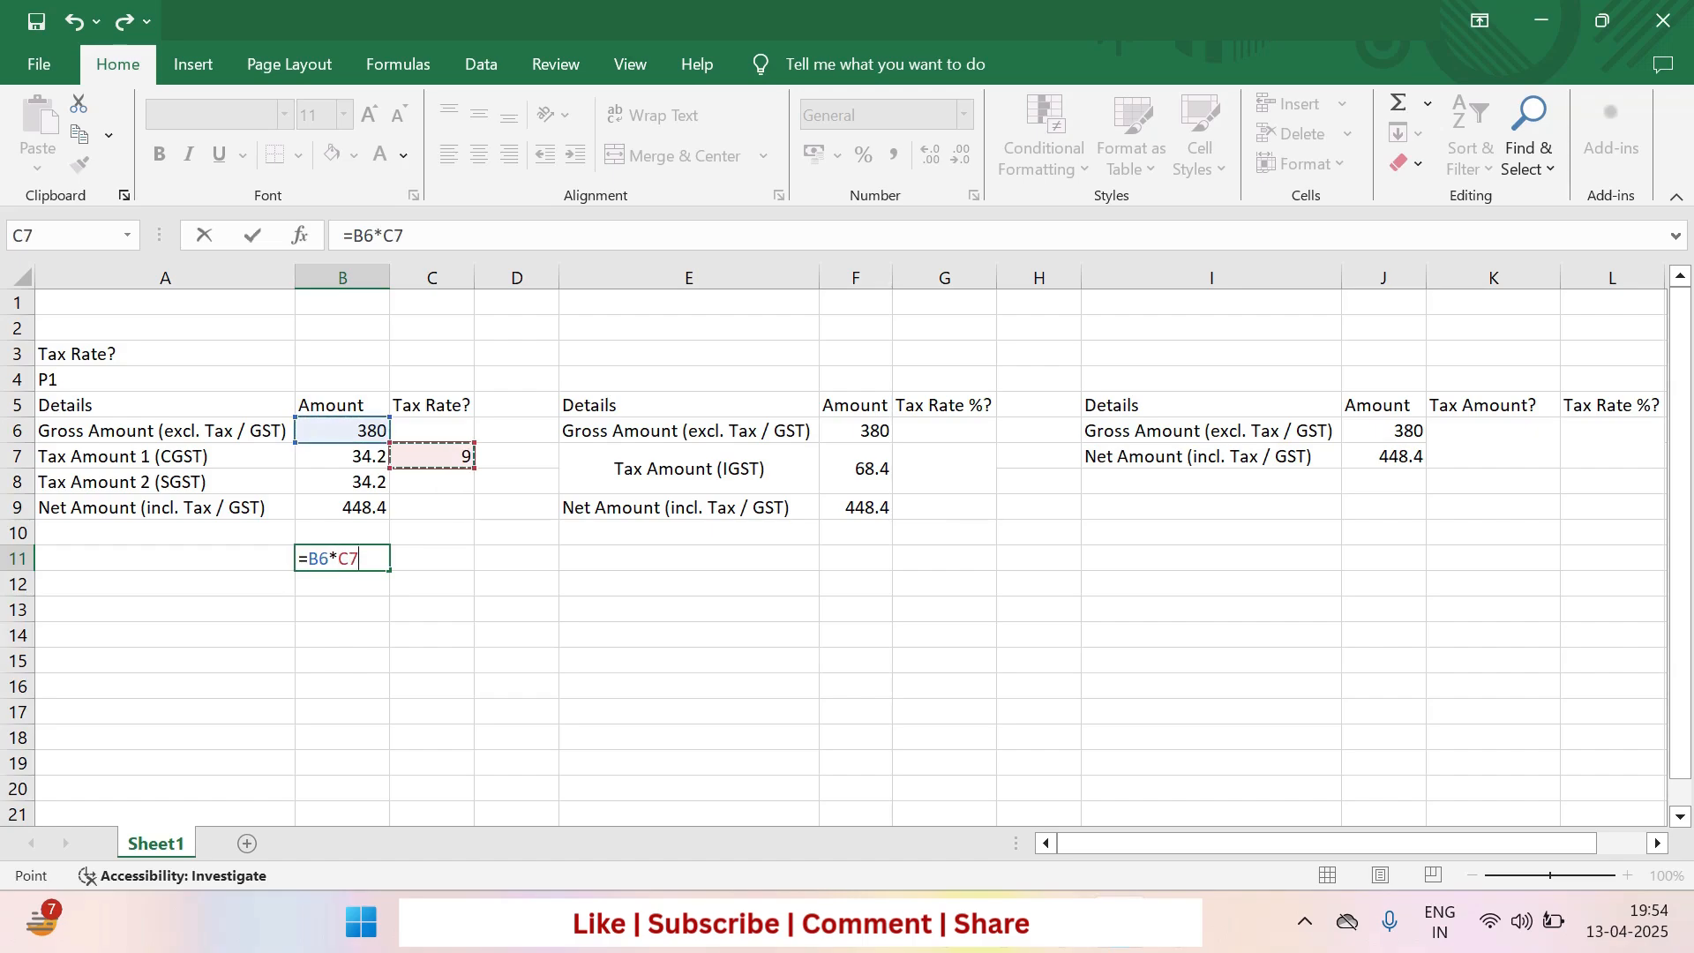
text(%)
key(Return)
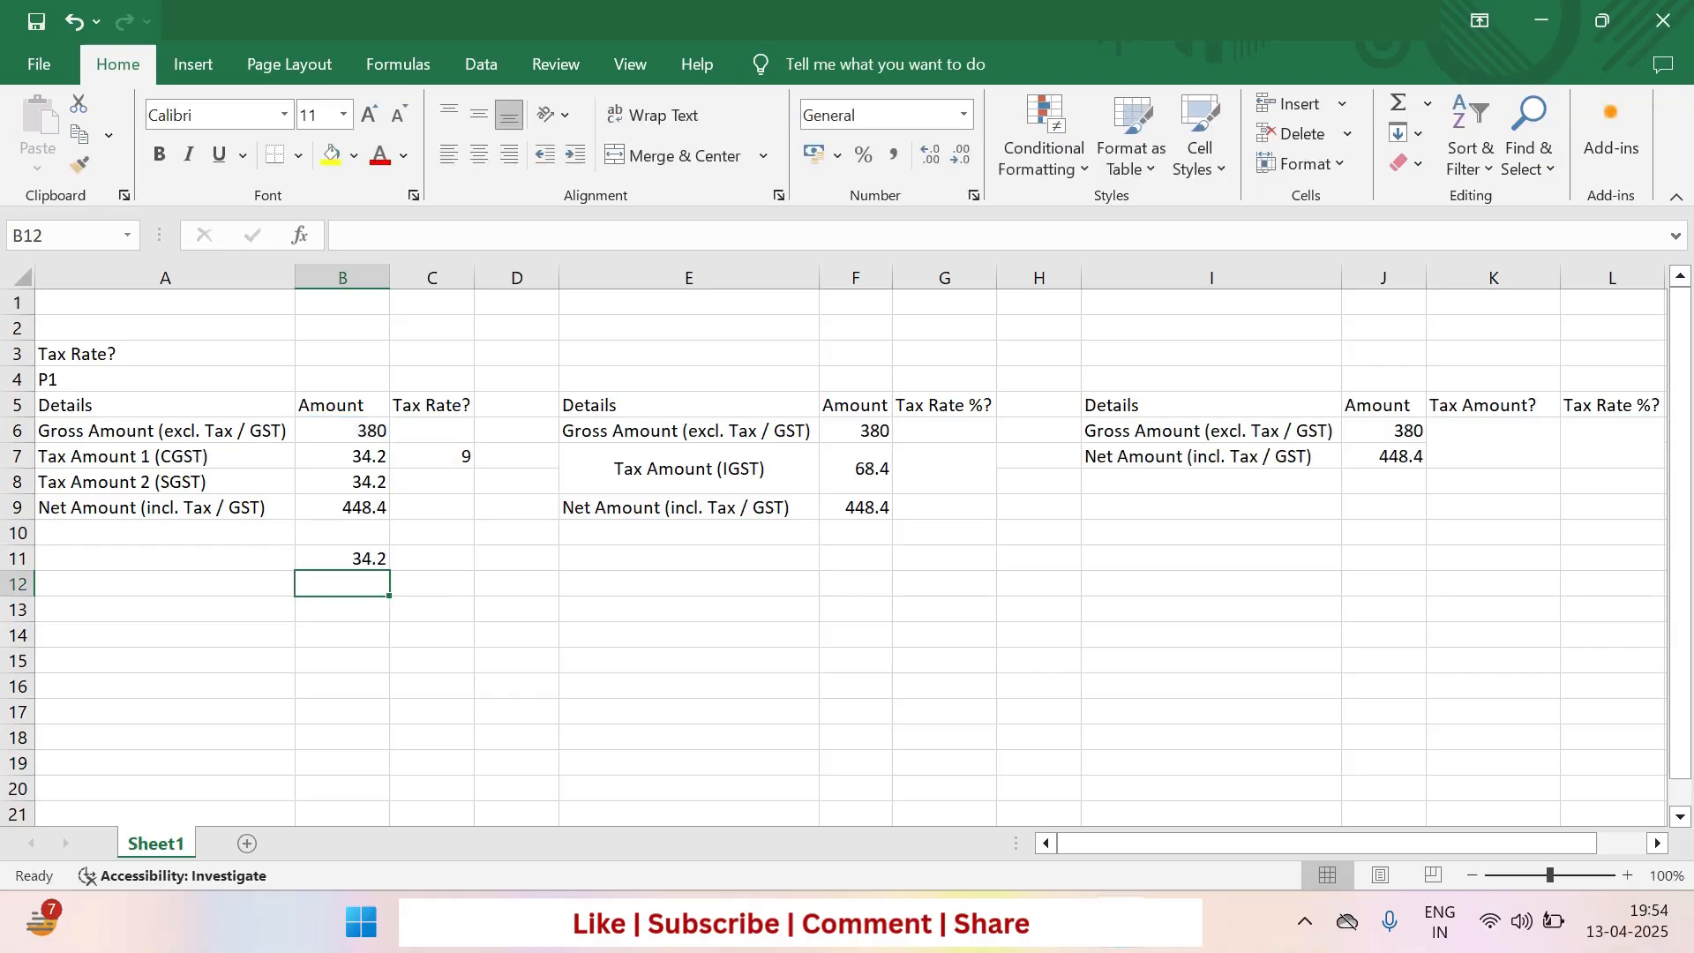
Compare the check value in B11 with the CGST amount in B7 and clear B11
key(Up)
click(343, 457)
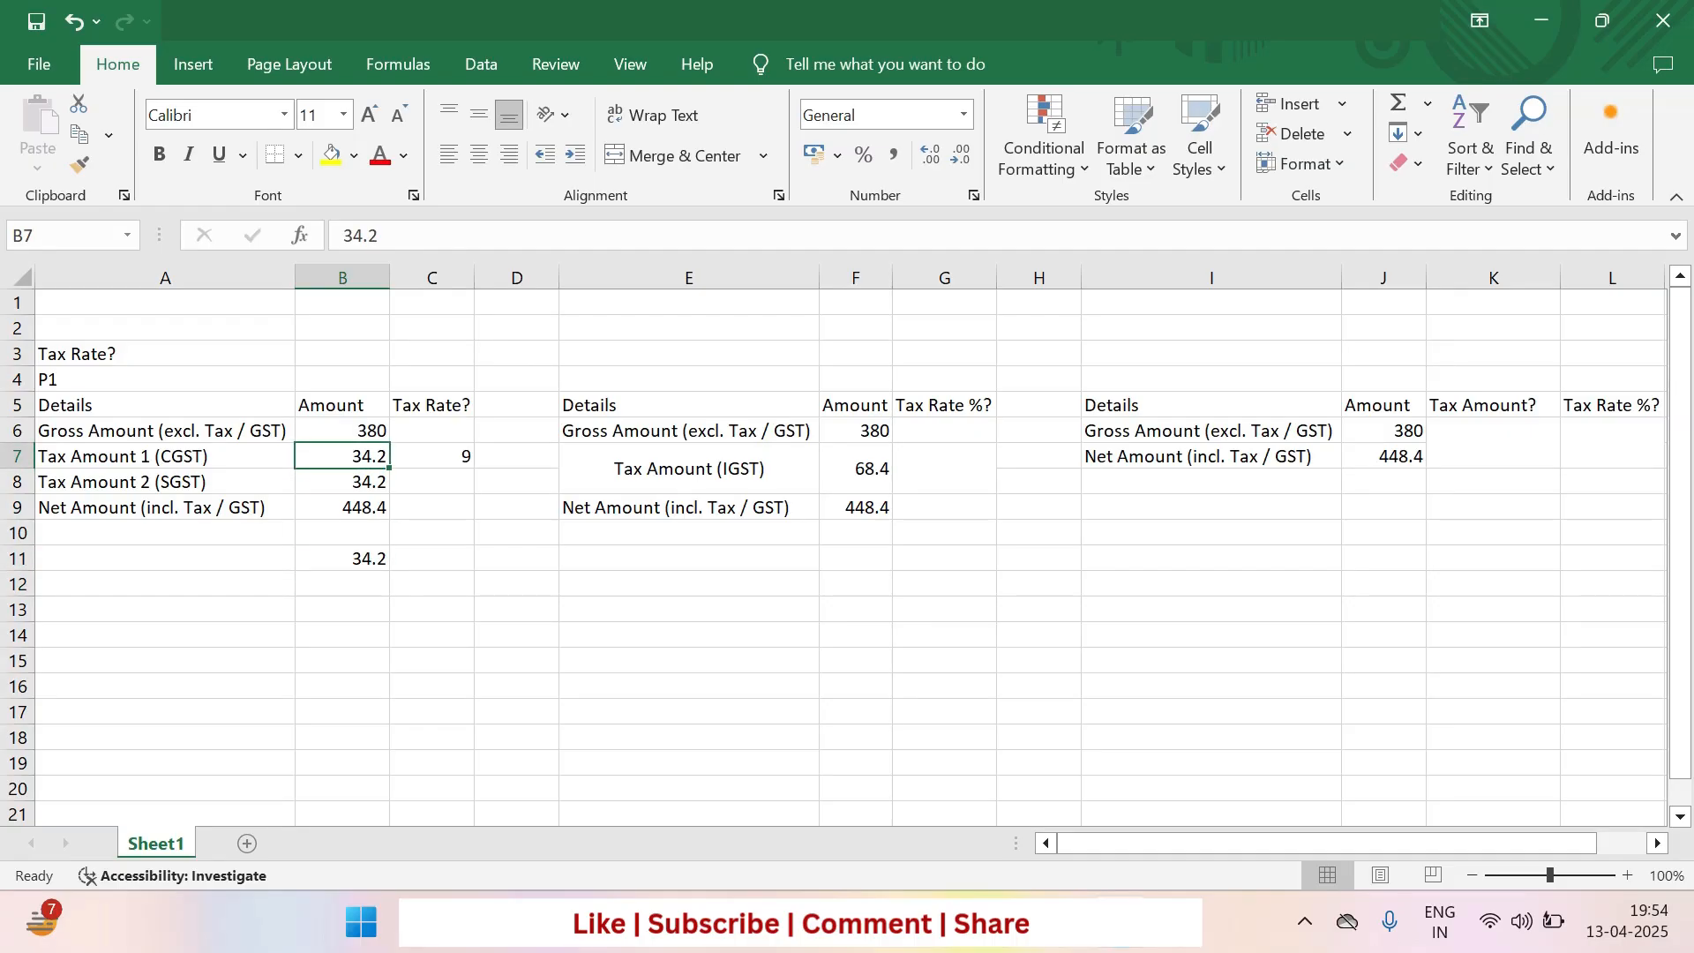
key(Right)
click(343, 559)
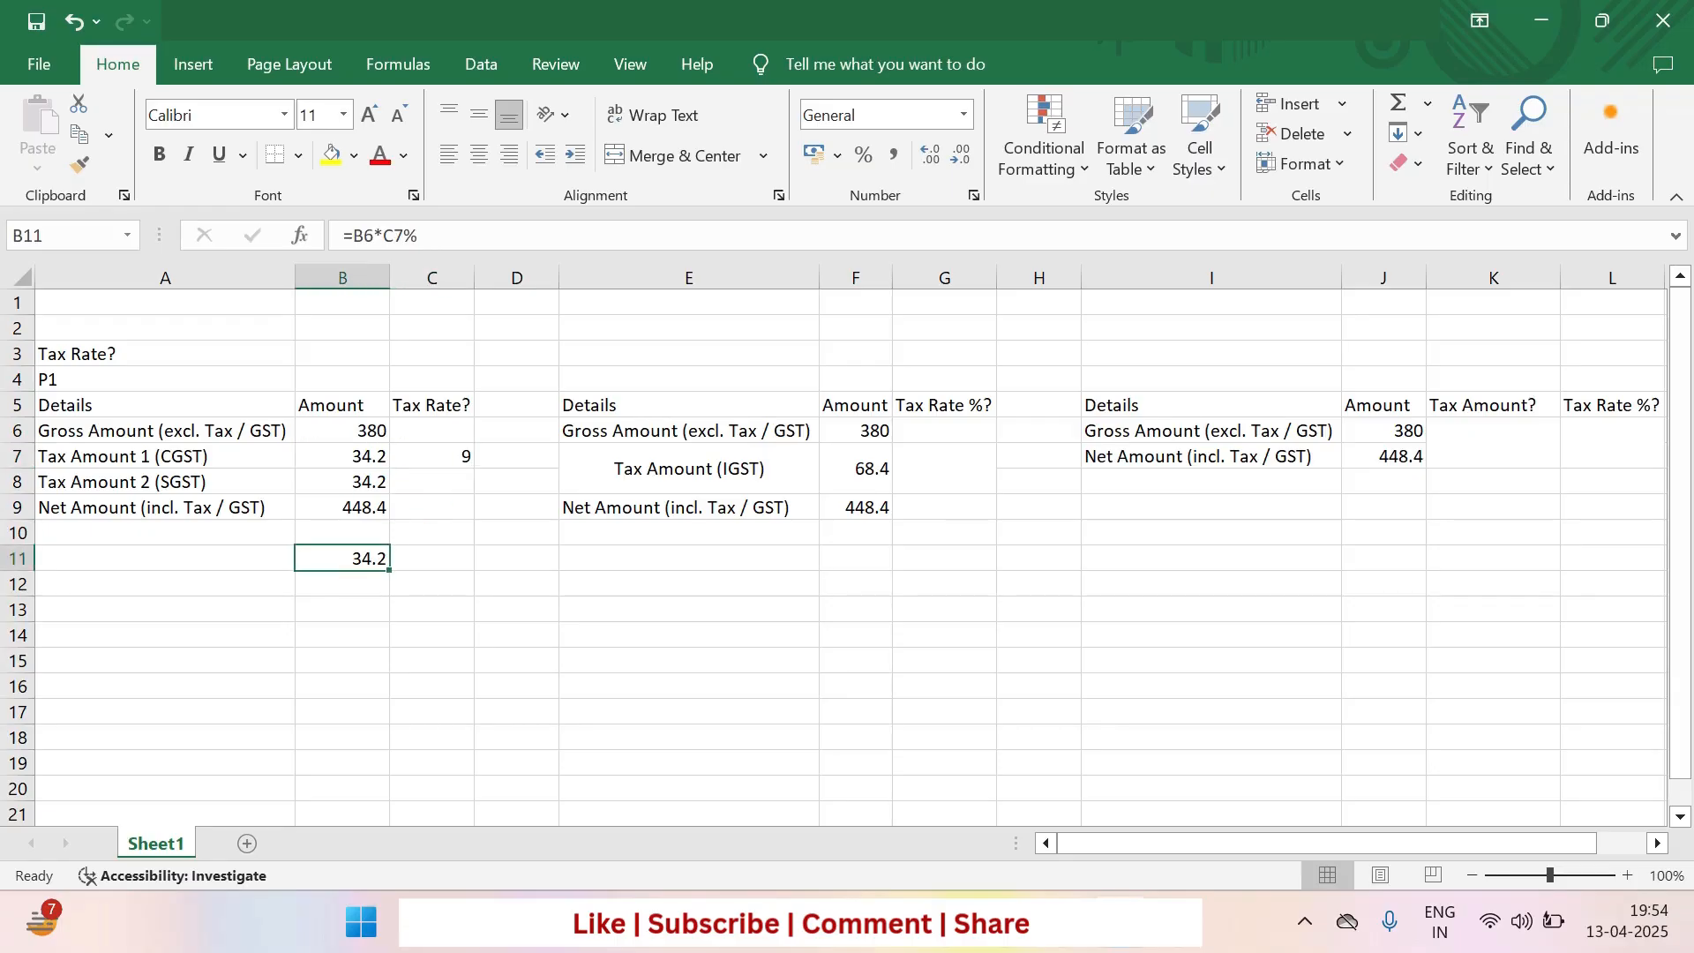
key(Delete)
Make the gross amount reference in C7's CGST rate formula absolute, so it reads =B7/$B$6*100
click(431, 456)
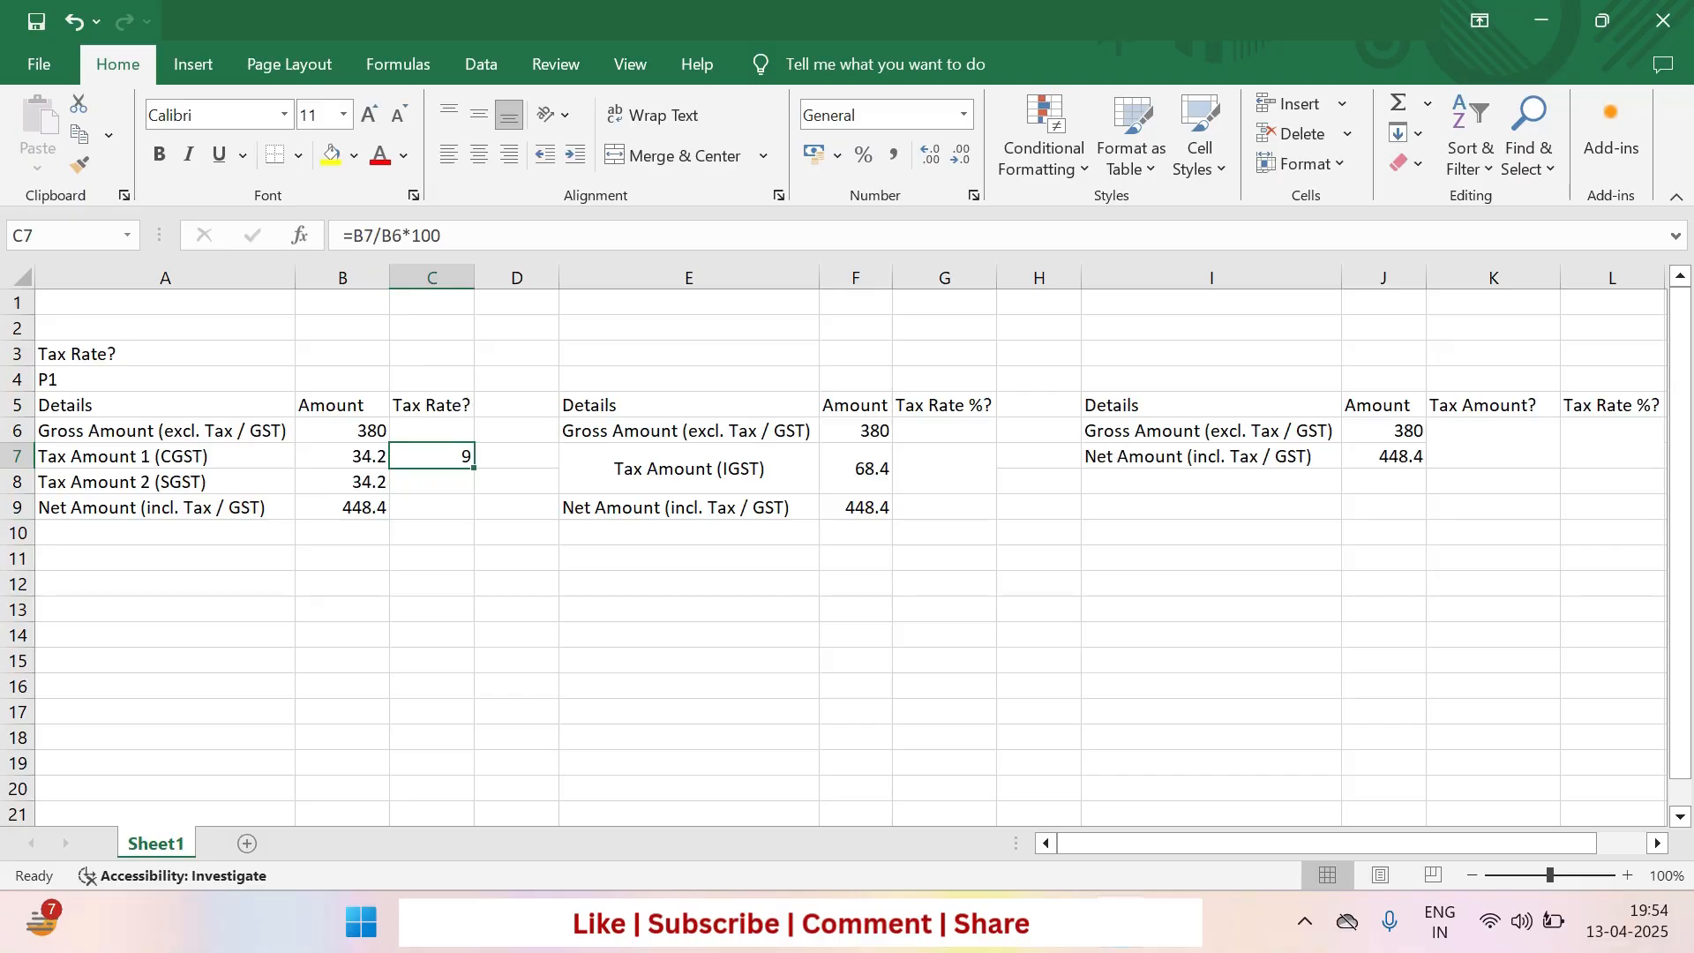
click(432, 482)
click(342, 482)
click(431, 482)
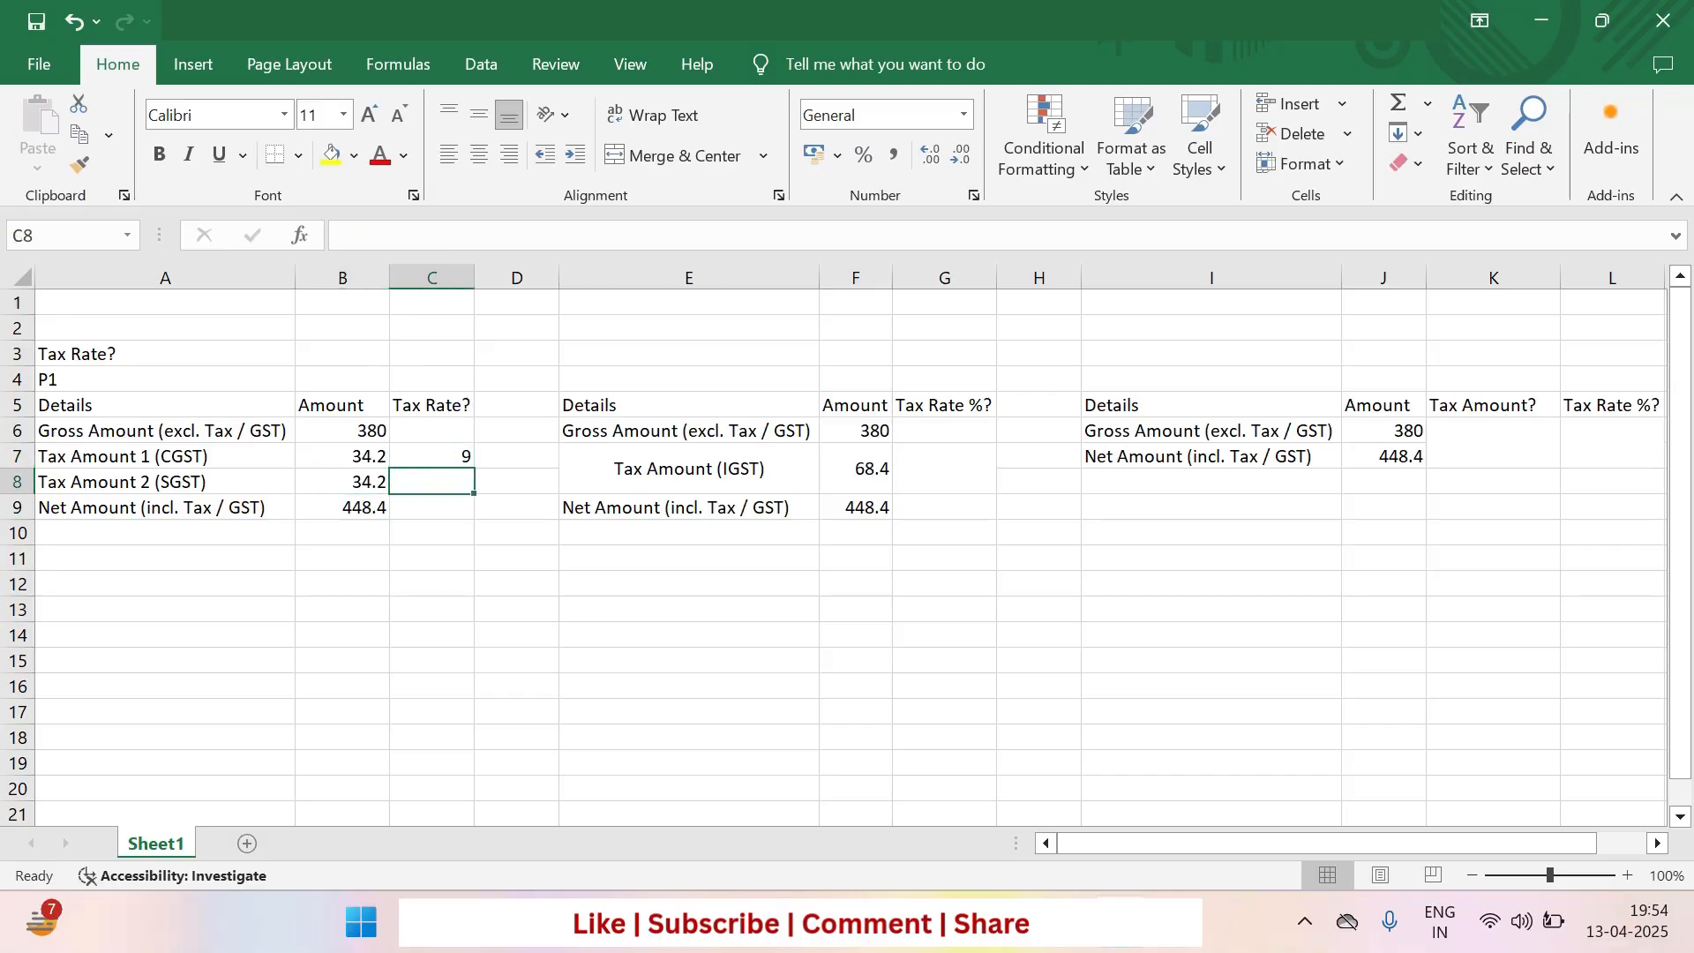
click(431, 456)
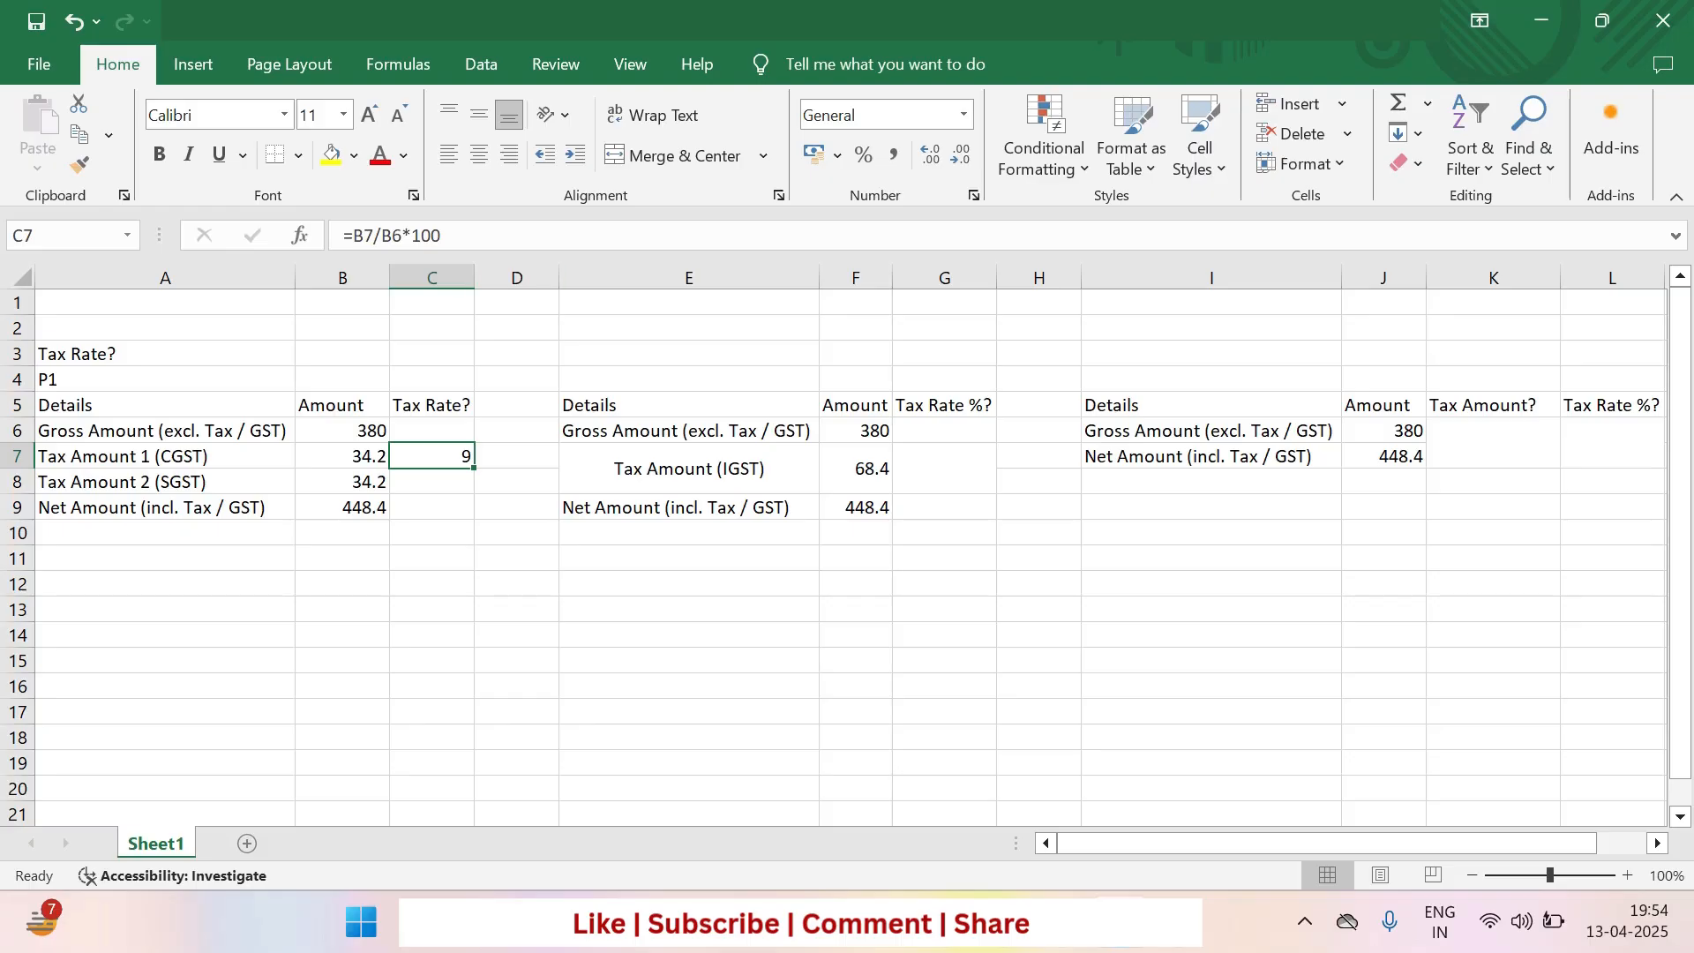
click(380, 236)
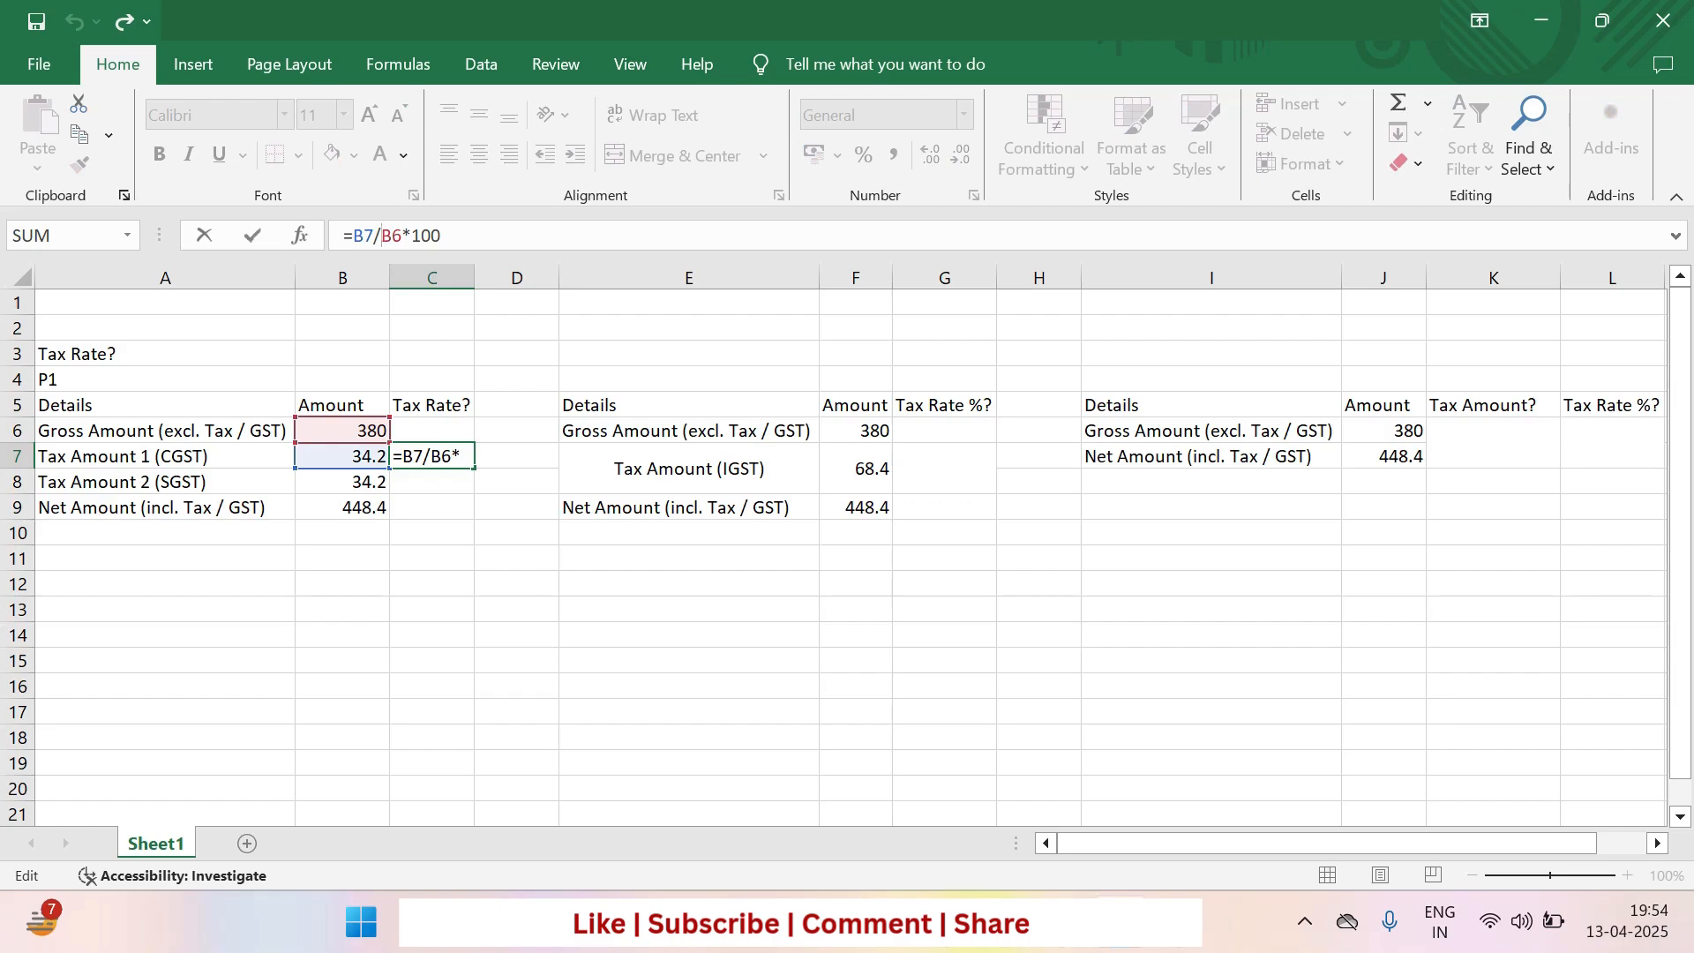
text($B)
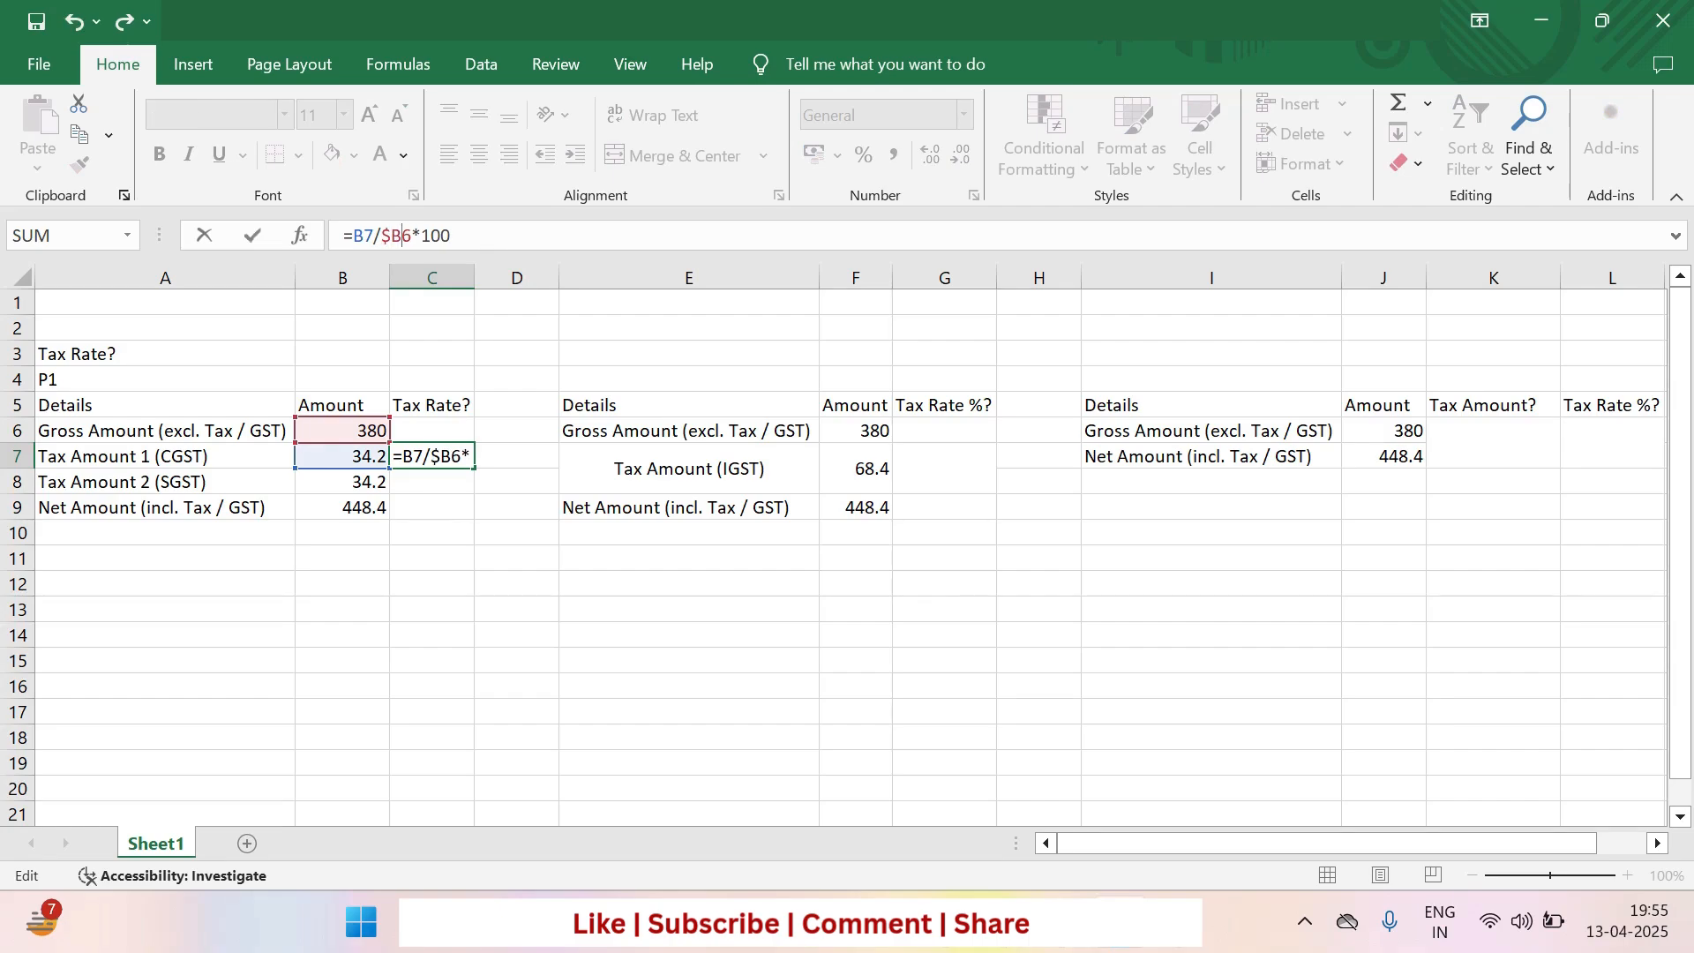
text($)
key(Return)
key(Up)
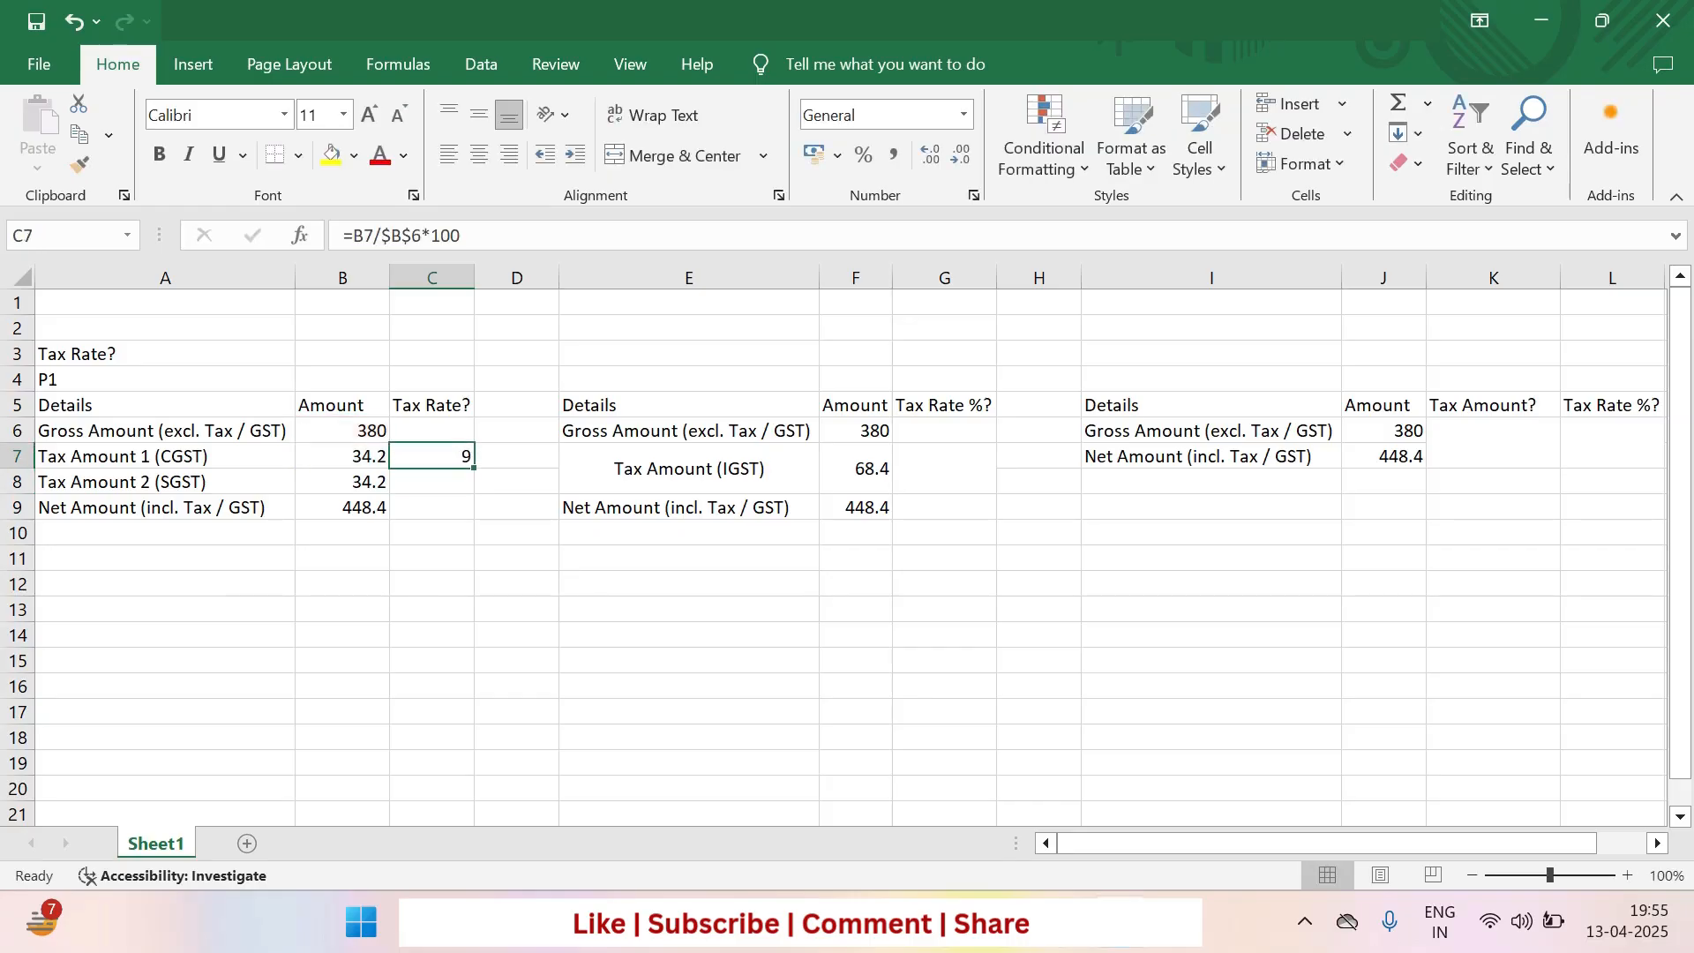
Fill the rate formula from C7 down to C8 for SGST and check the copied formula against its row
drag(474, 468, 474, 490)
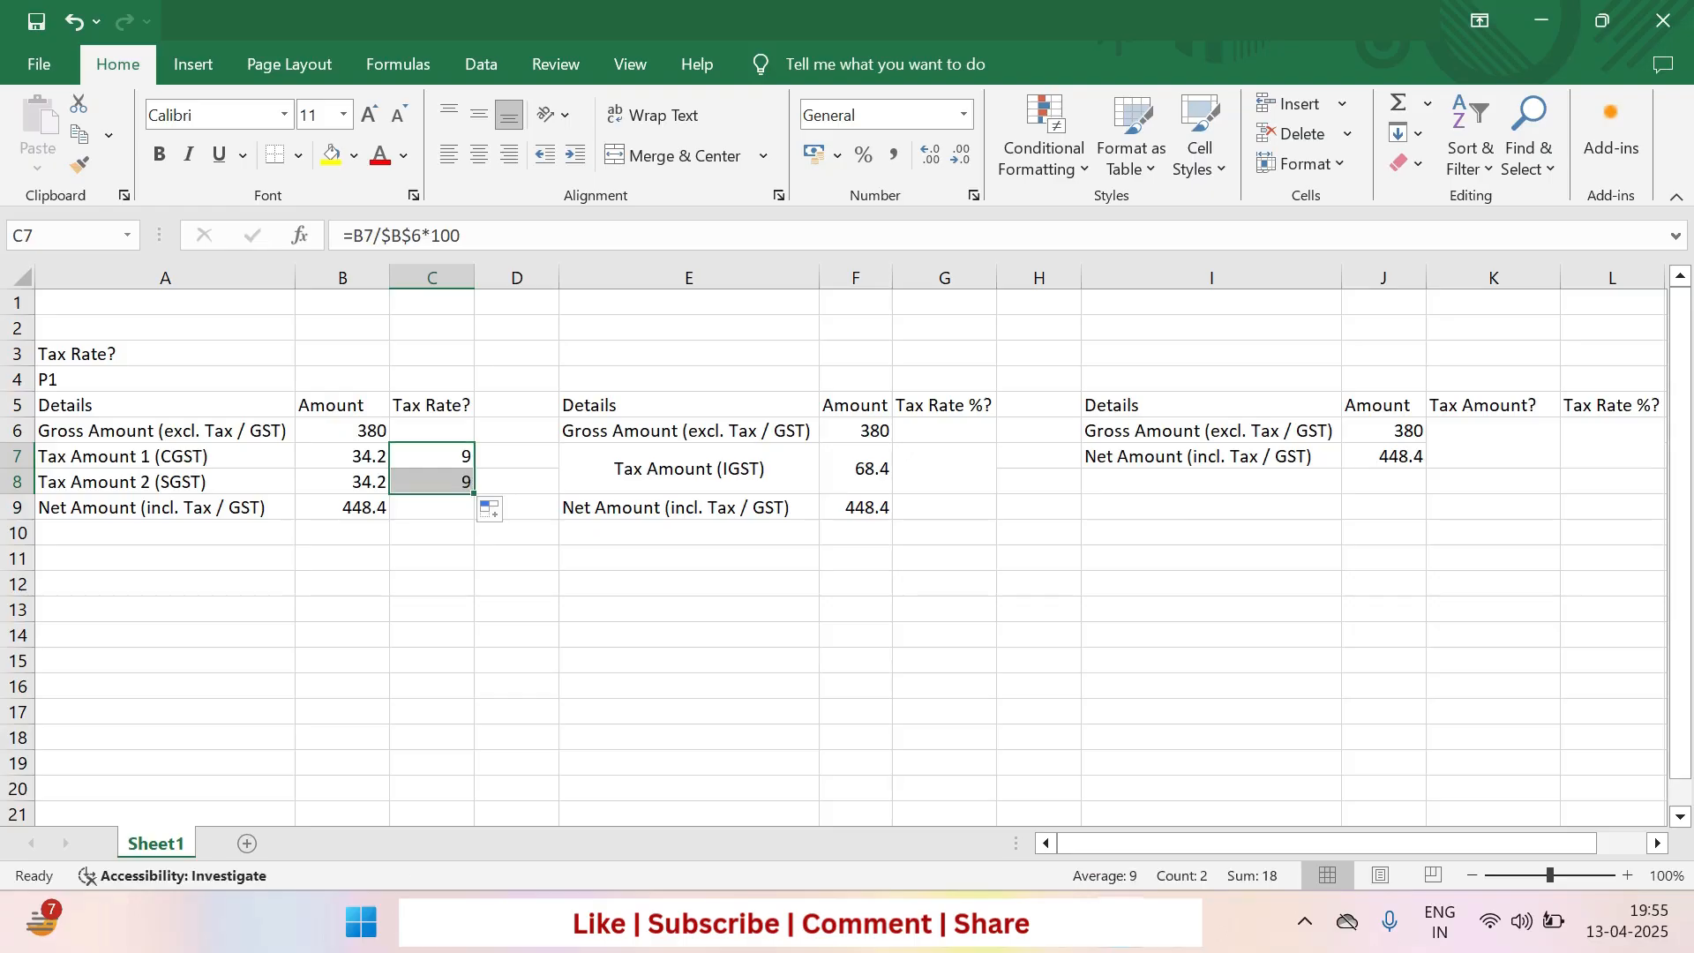
click(432, 610)
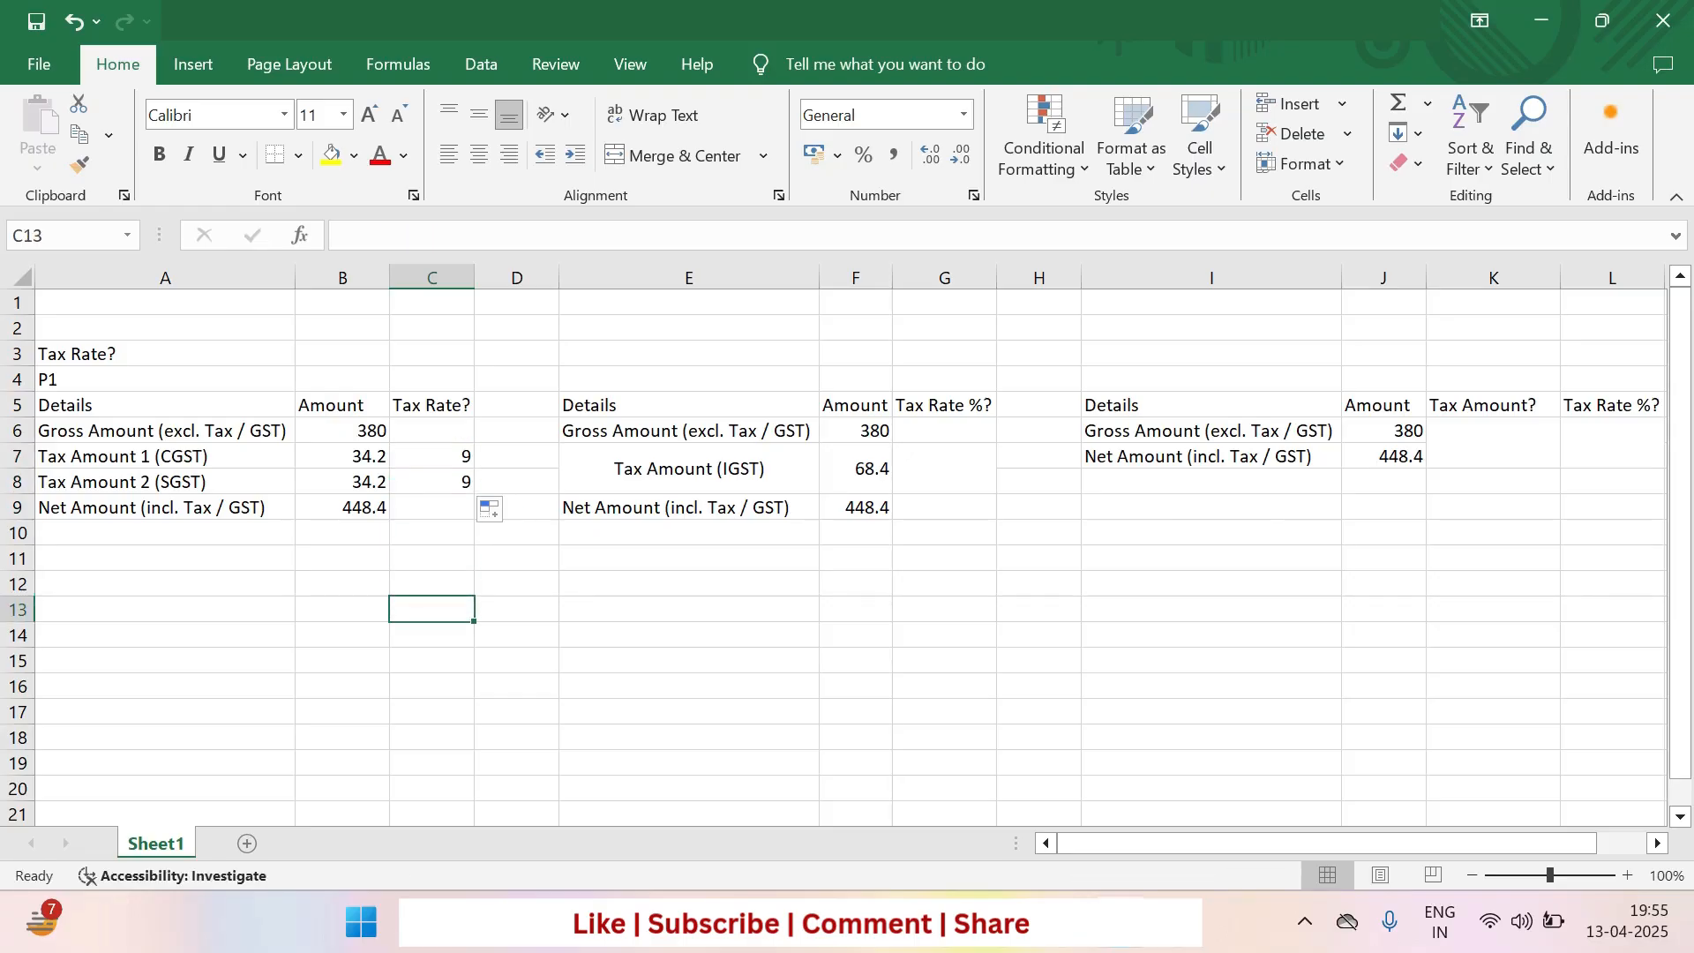
click(431, 482)
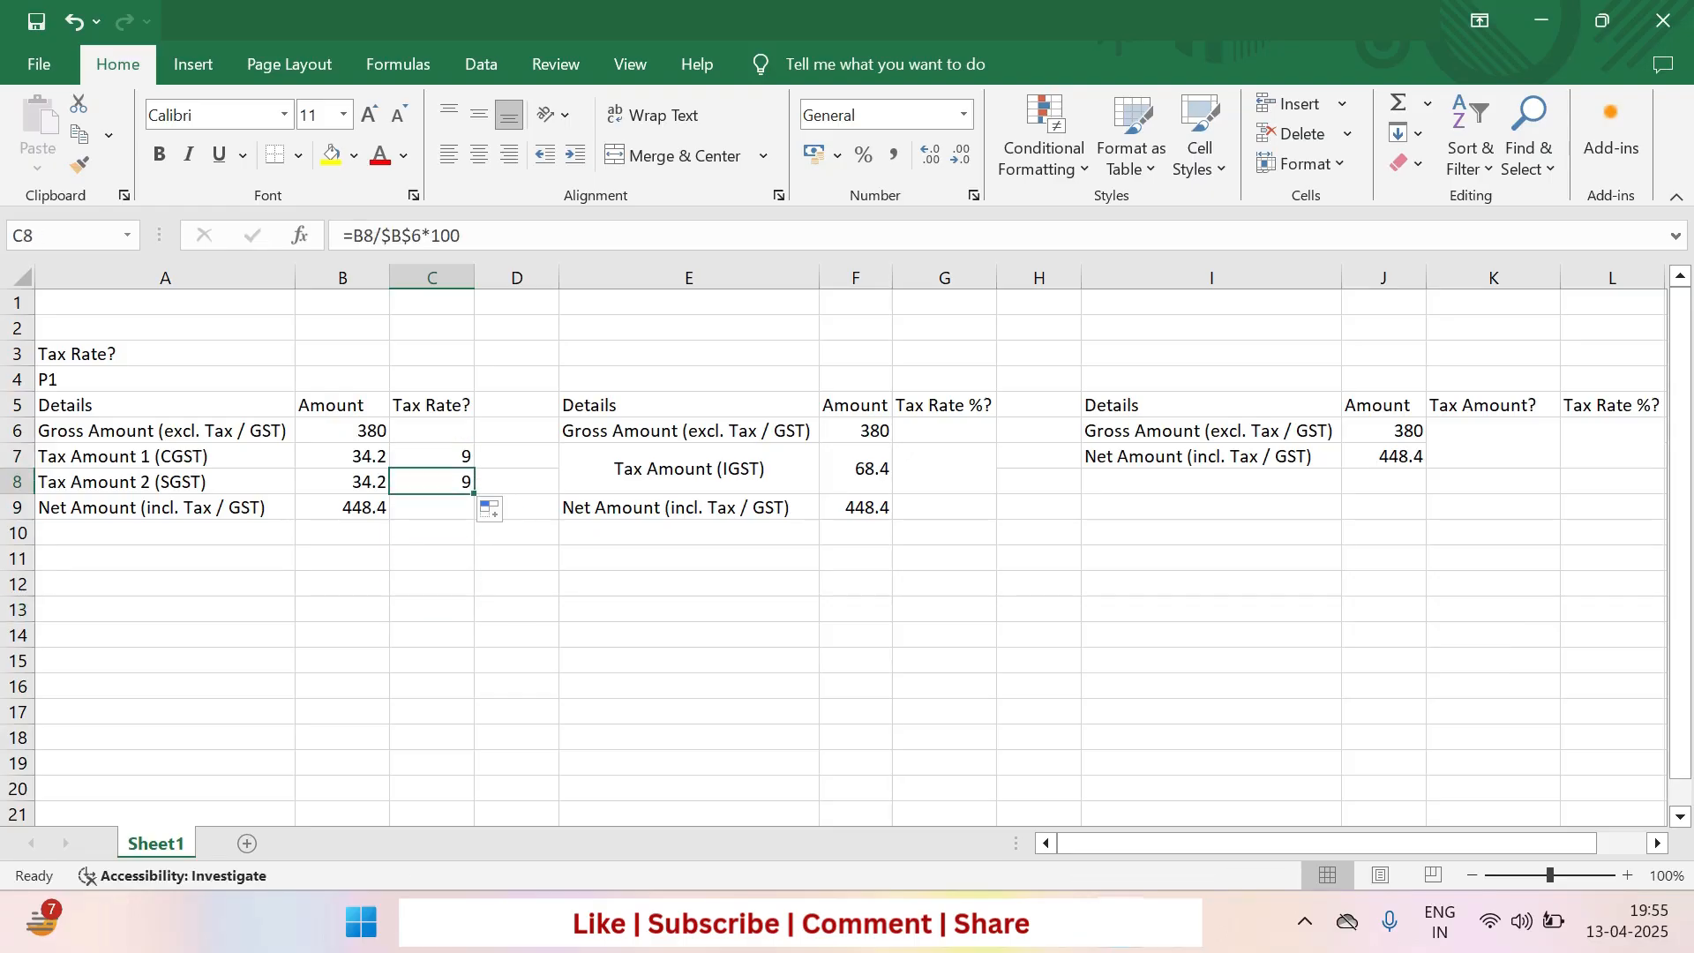
click(165, 456)
click(165, 482)
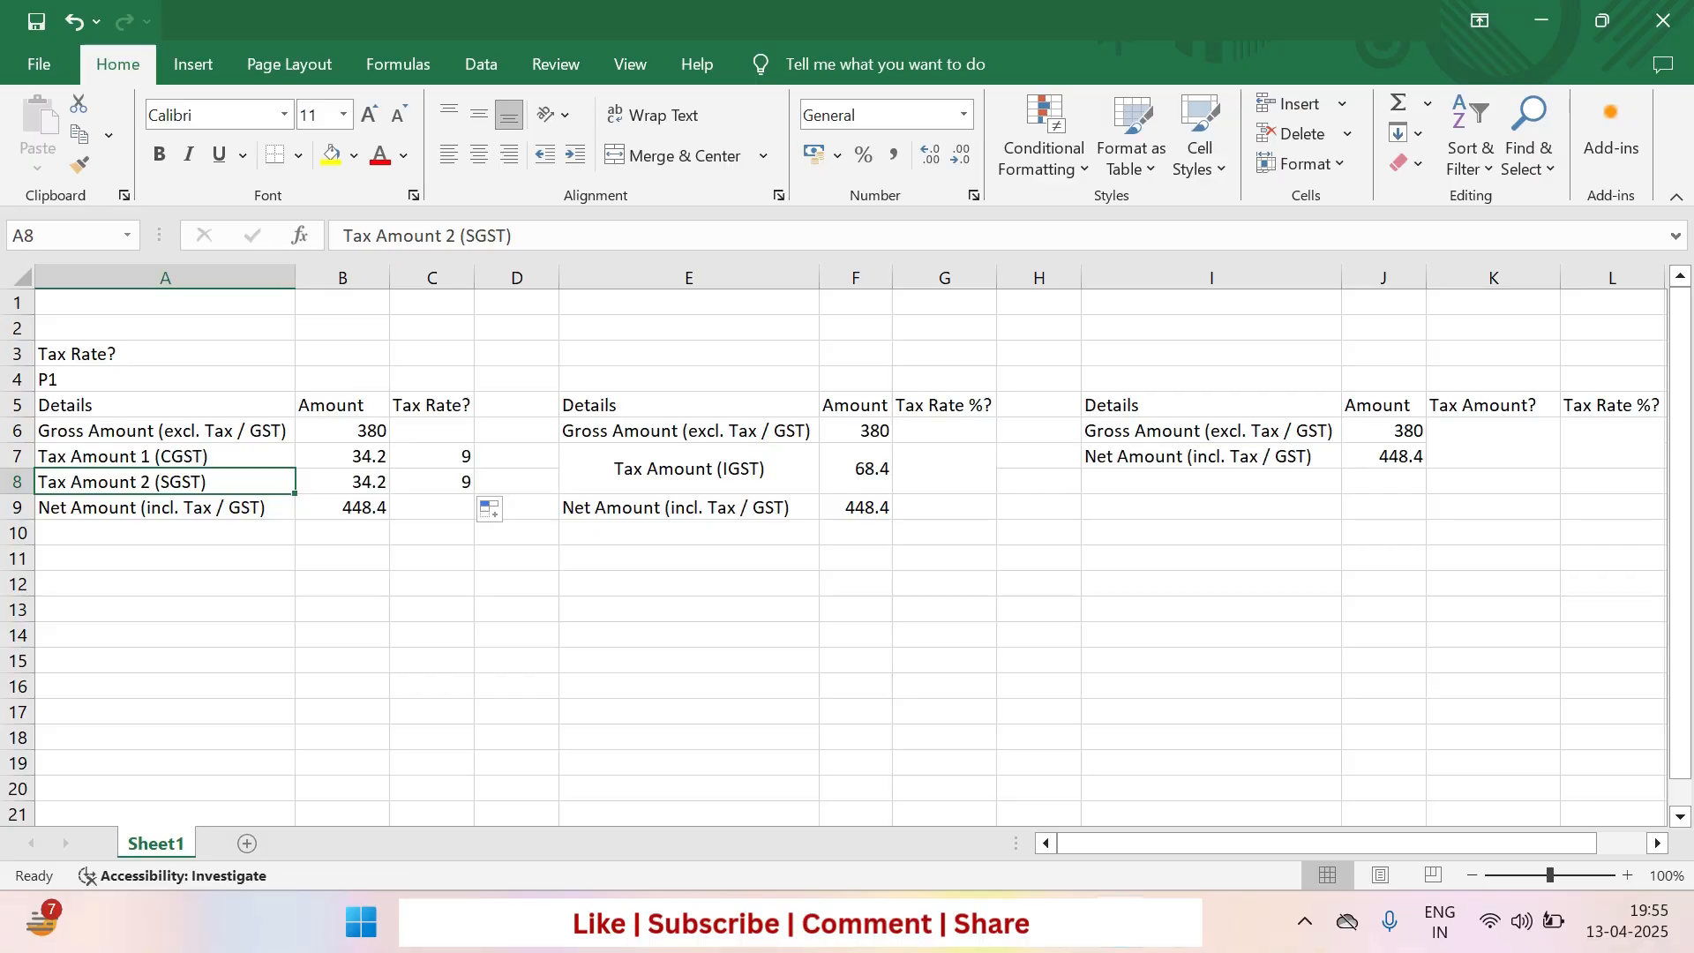
Calculate the IGST tax rate in the merged cell G7 with the formula =F7/F6*100
click(689, 468)
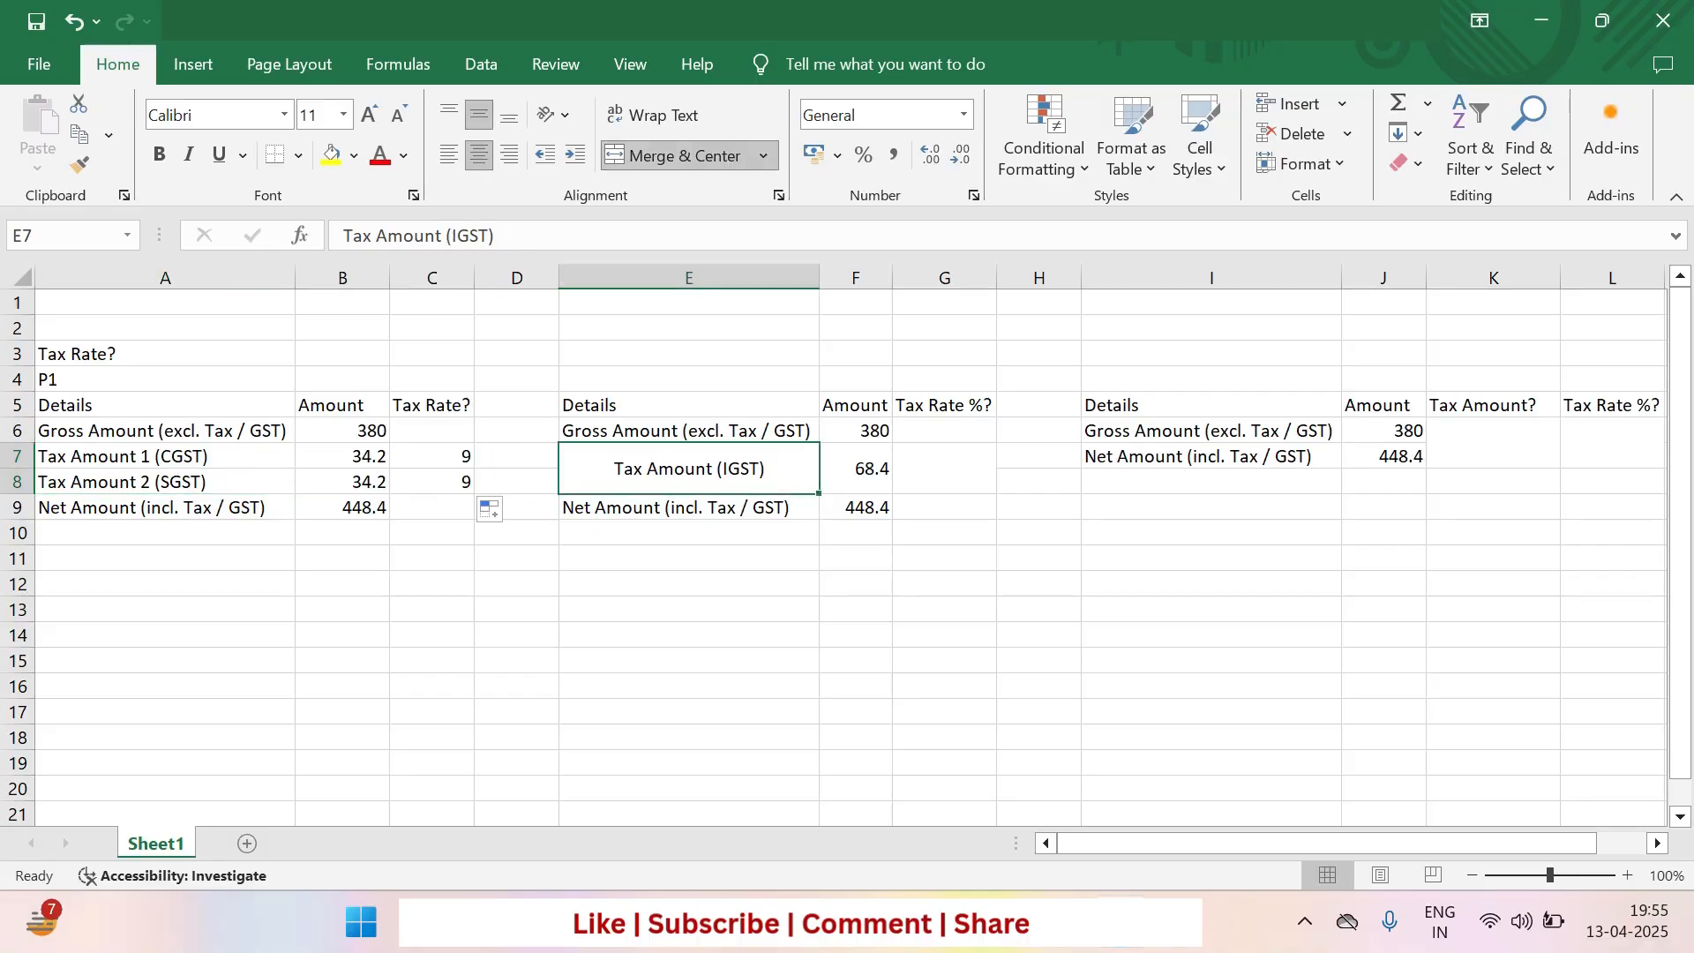
click(944, 469)
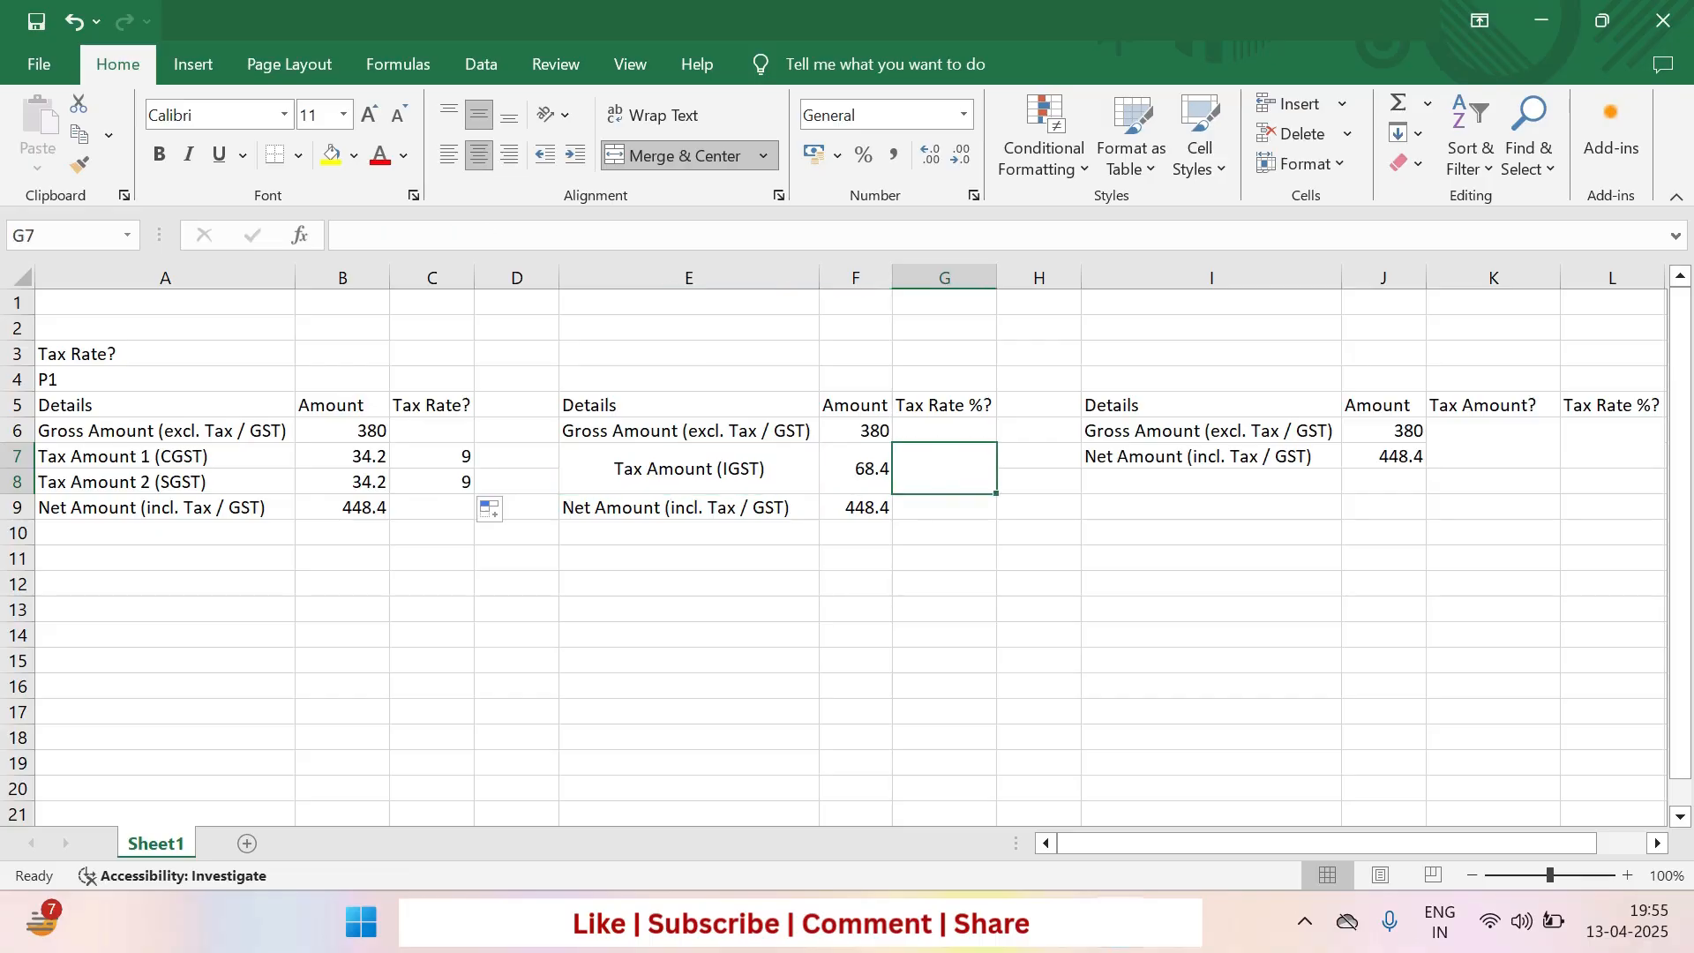
text(=)
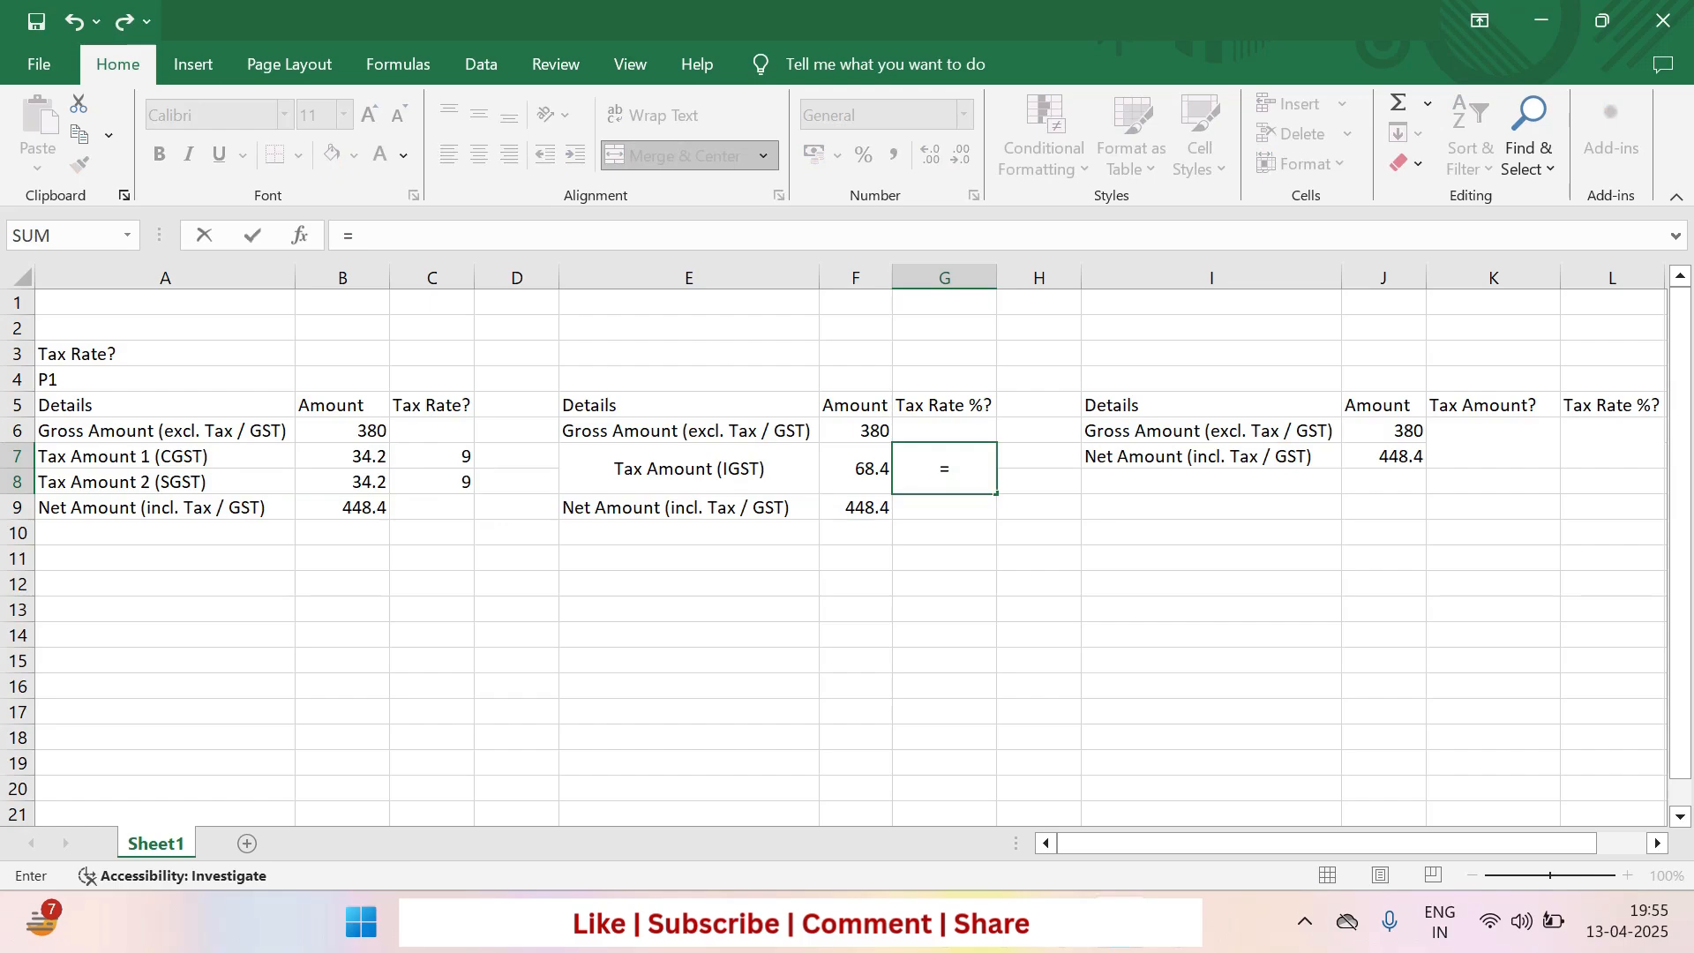
key(Left)
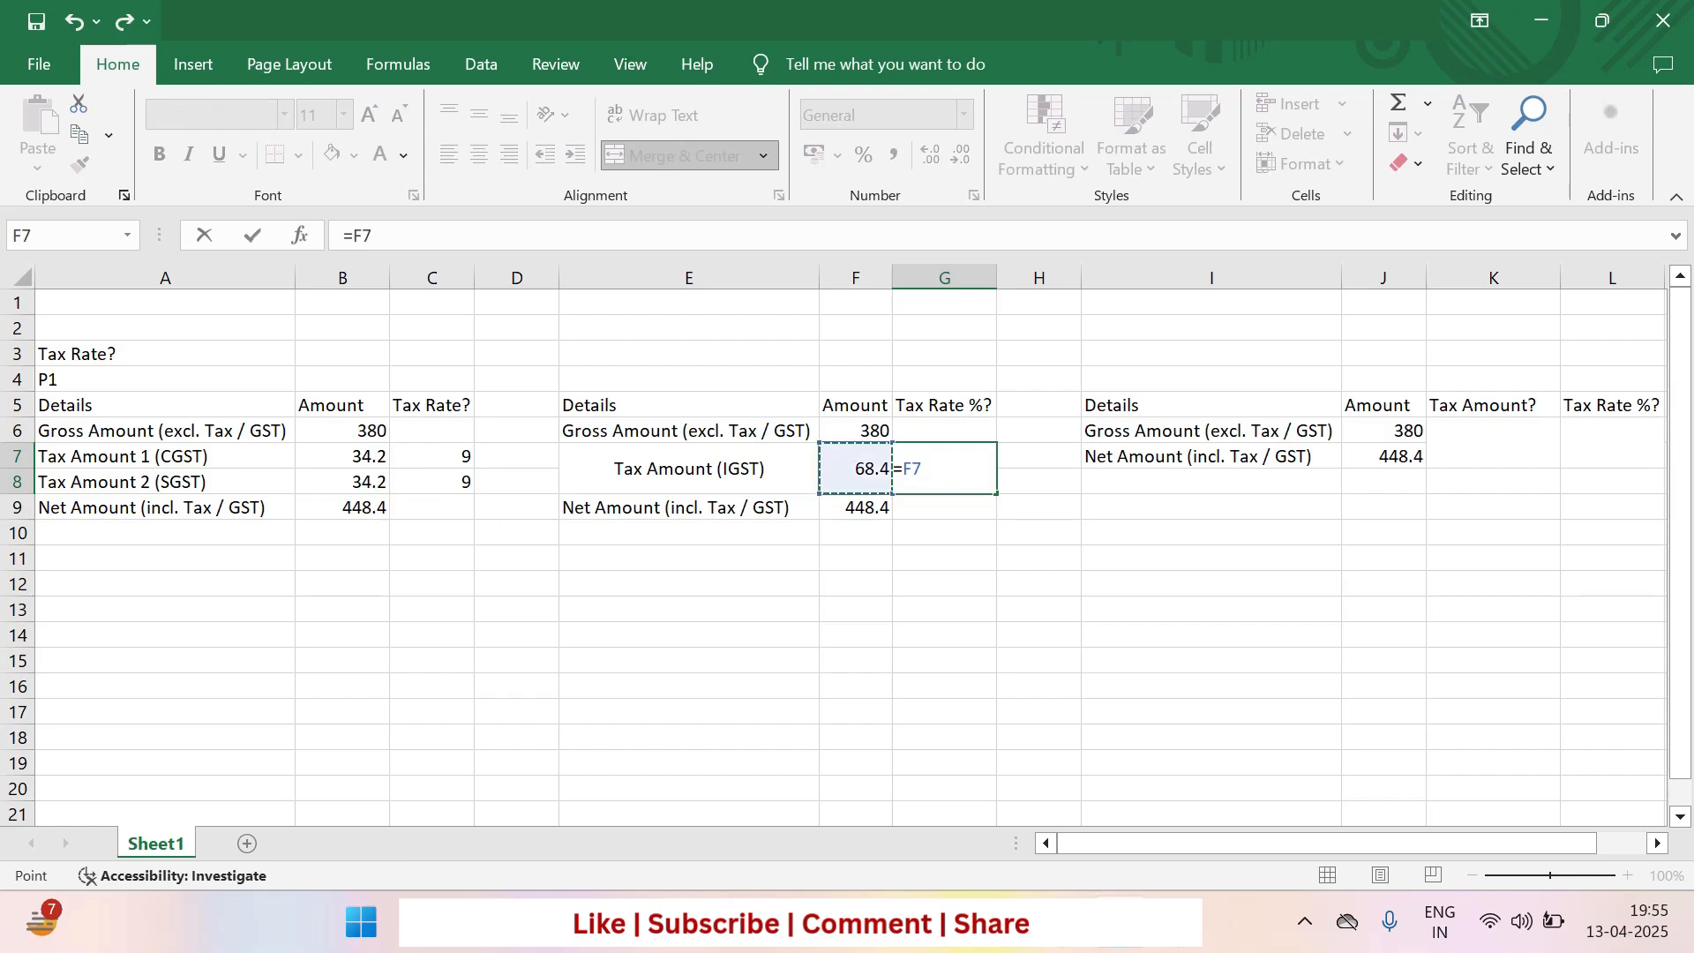
text(/)
key(Left)
key(Up)
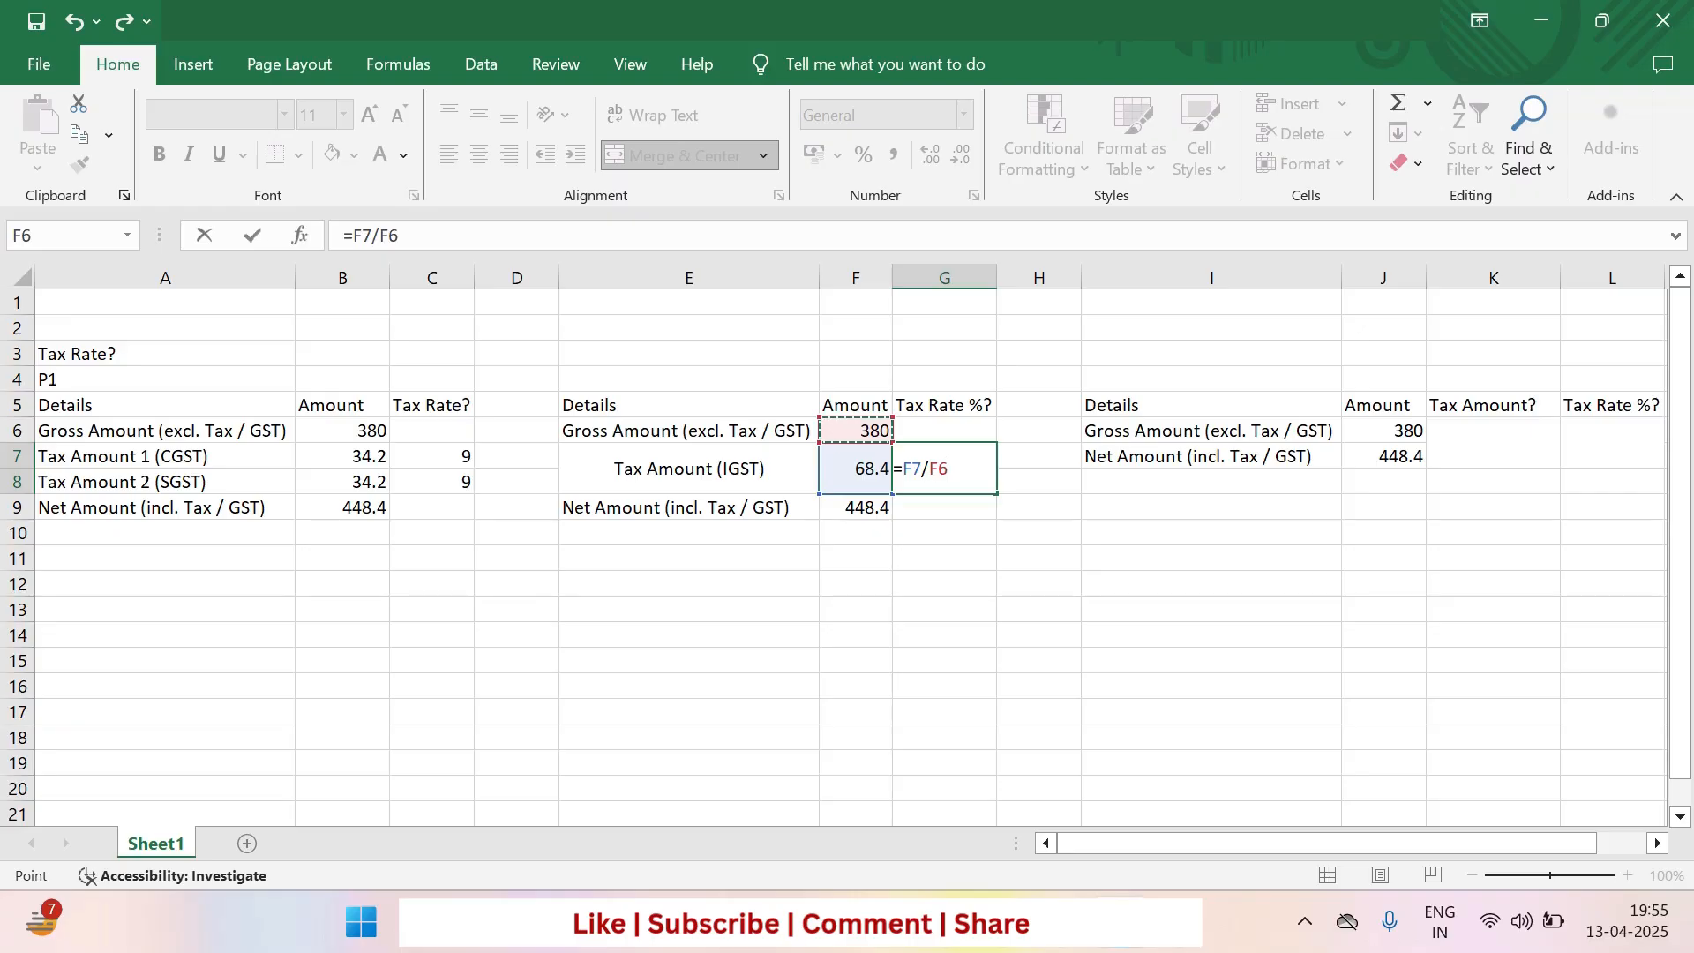
text(*100)
key(Return)
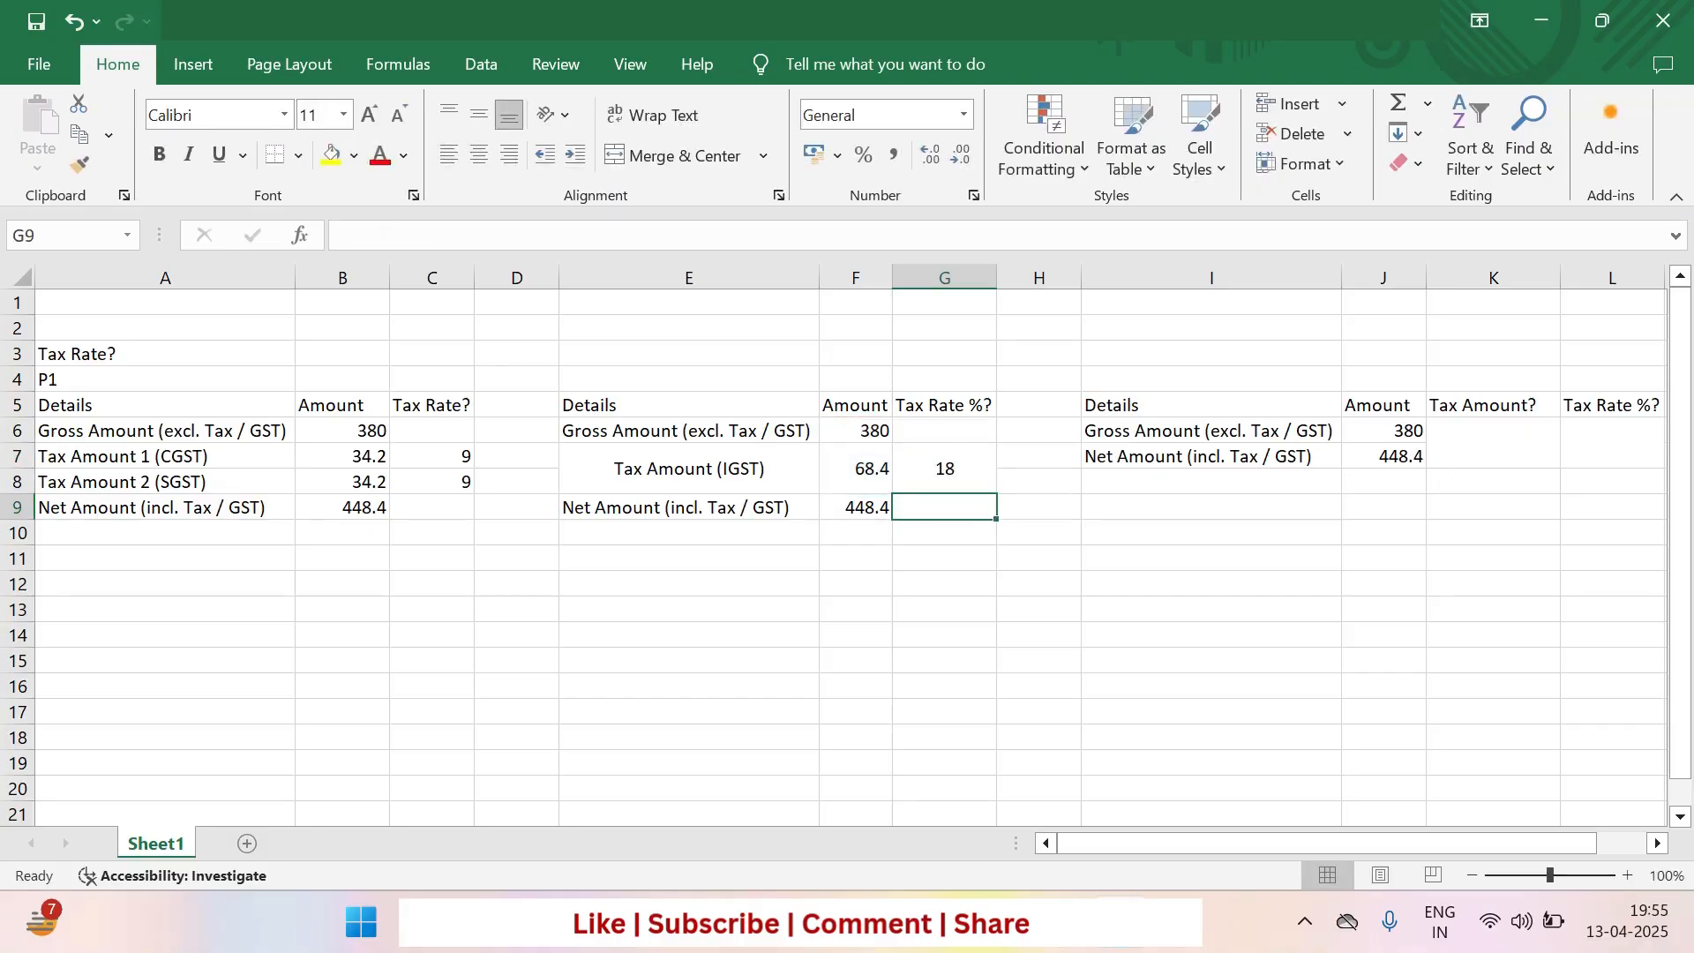
Cross-check the IGST rate by entering the formula =F6*G7% in cell F11
key(Left)
key(Down)
key(Down)
text(=)
key(Up)
key(Up)
key(Up)
key(Up)
key(Up)
text(*)
key(Up)
key(Up)
key(Up)
key(Right)
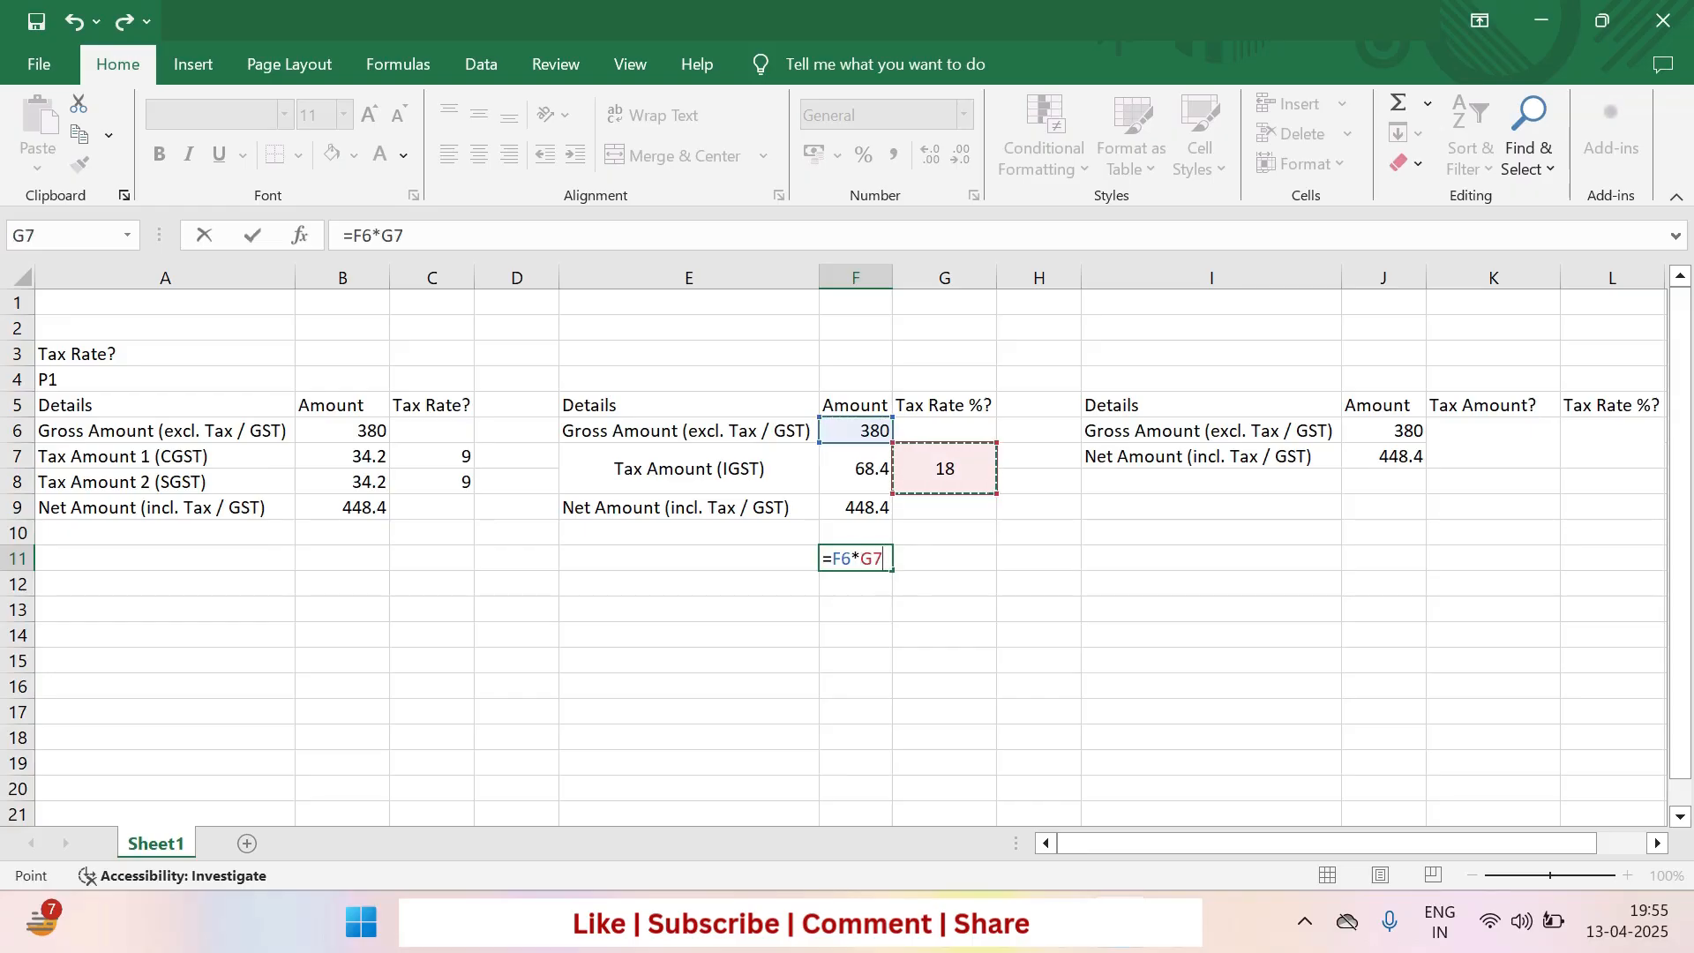
text(%)
key(Return)
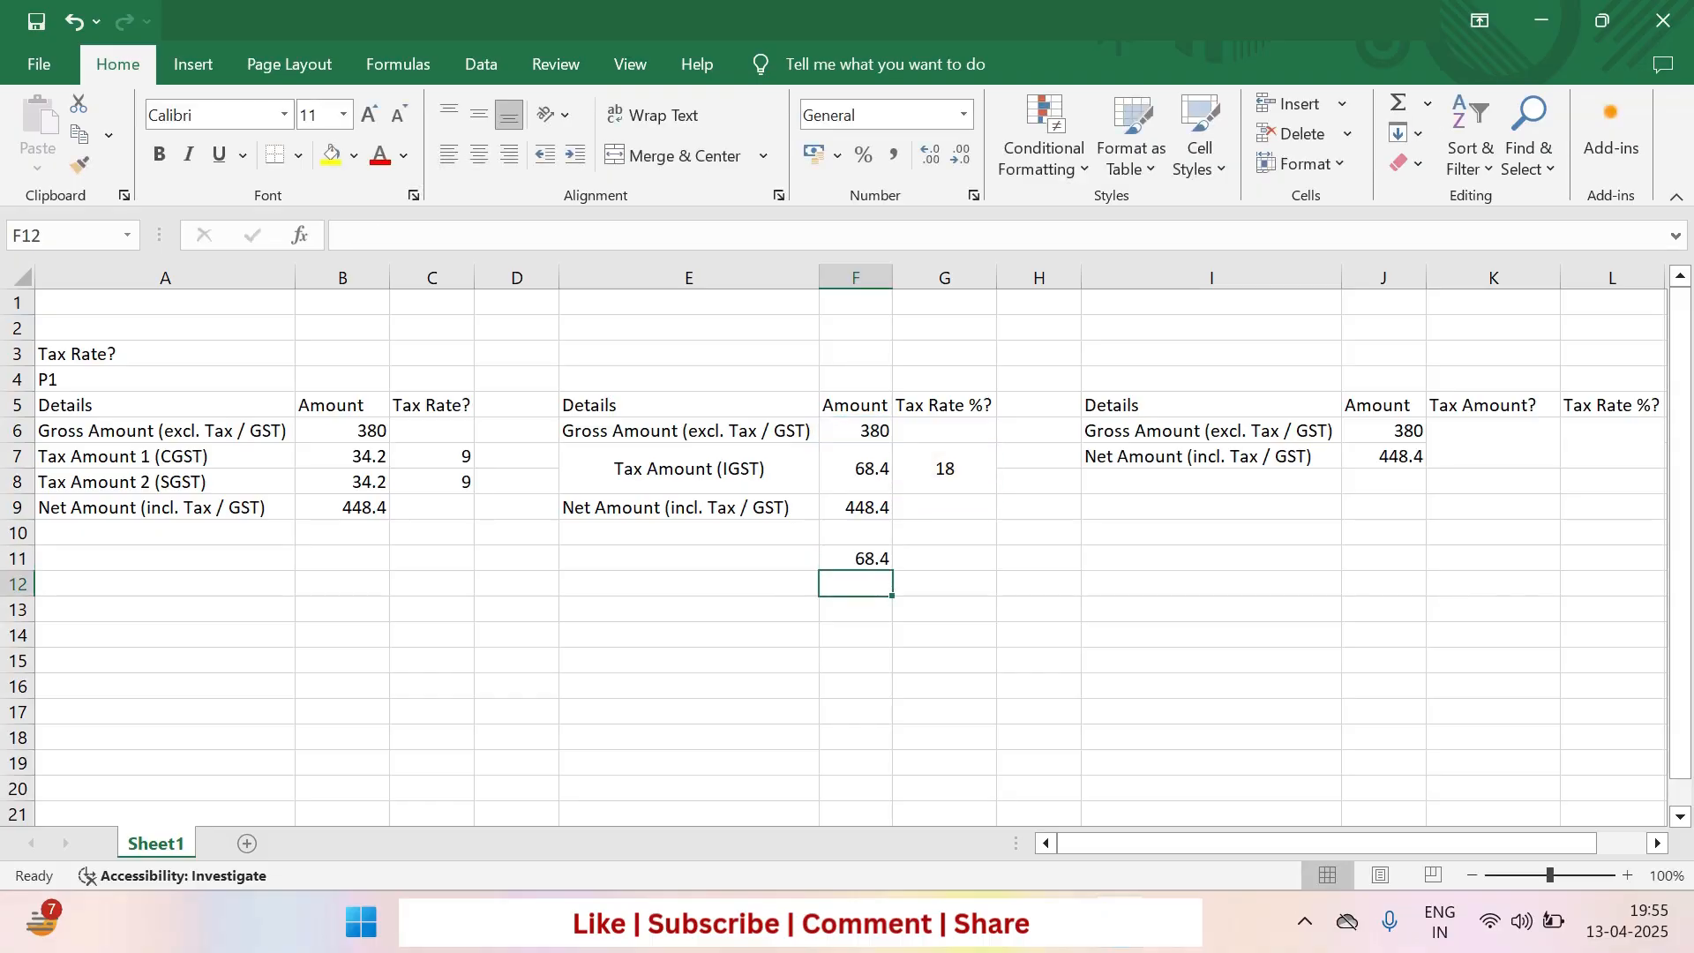
key(Up)
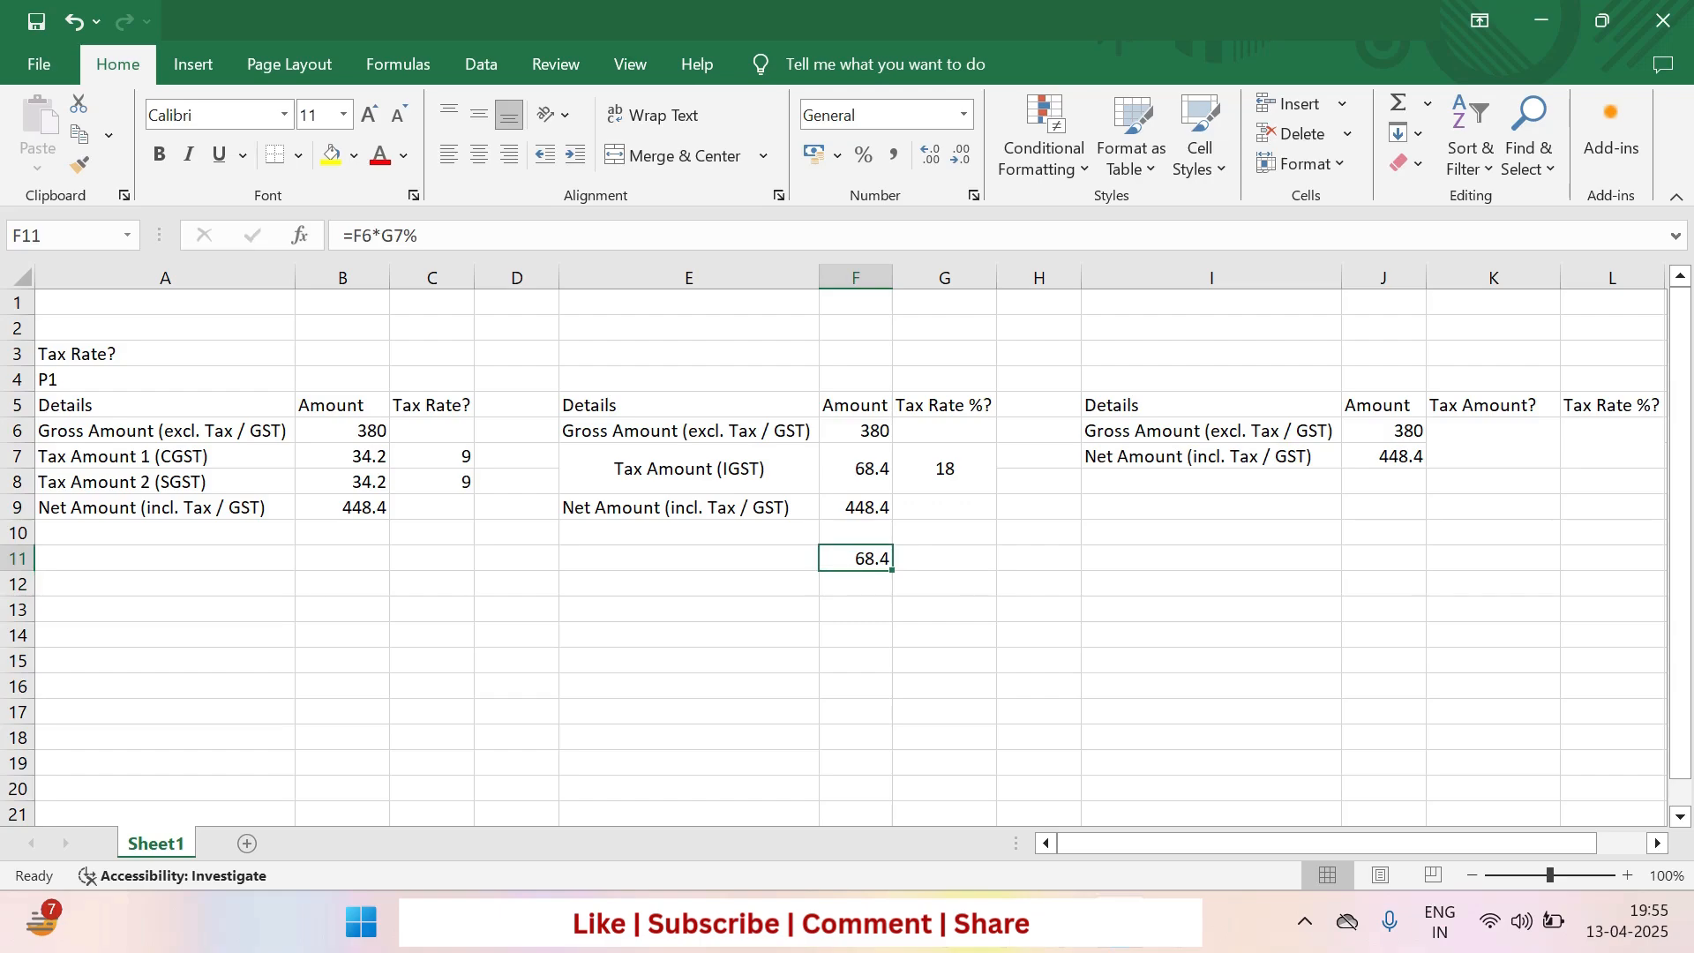